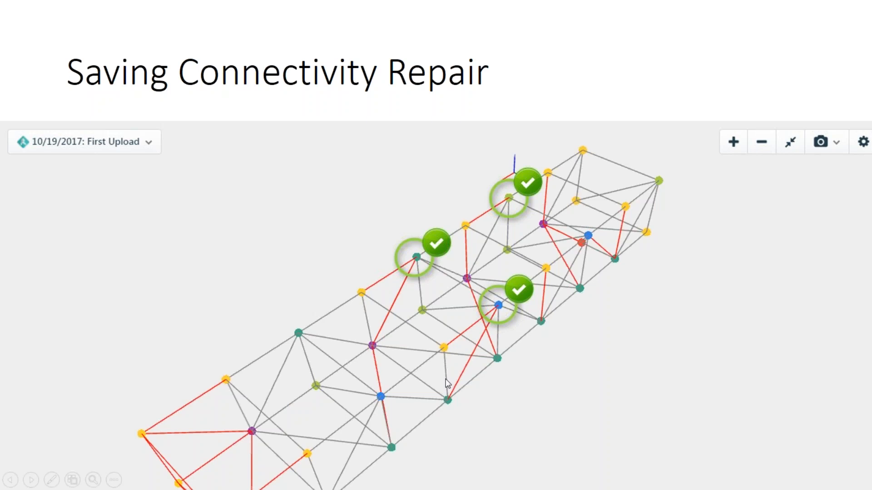
End the slide show, minimize the presentation and dismiss the upload notification on the Konstru models page.
key("Escape")
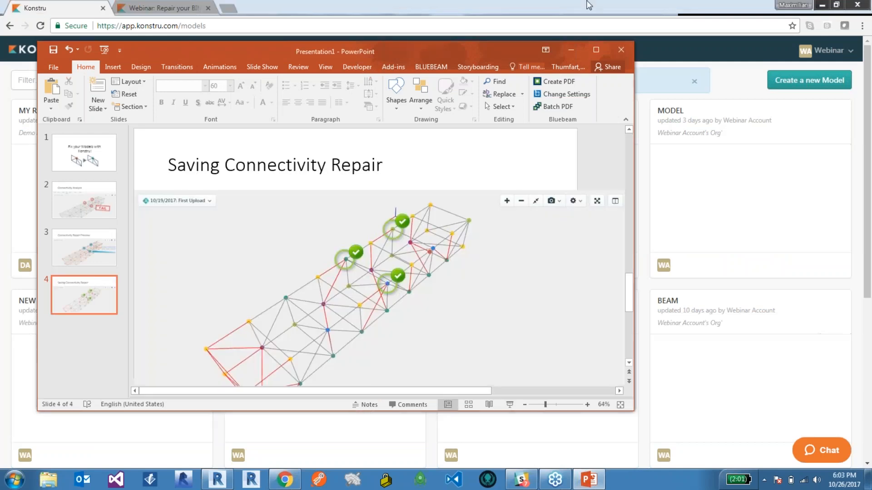
left_click(570, 51)
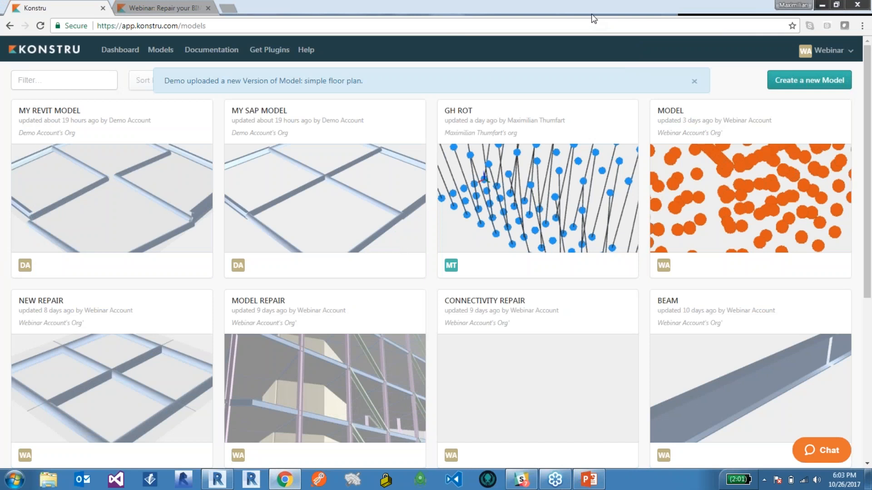
left_click(709, 18)
left_click(694, 81)
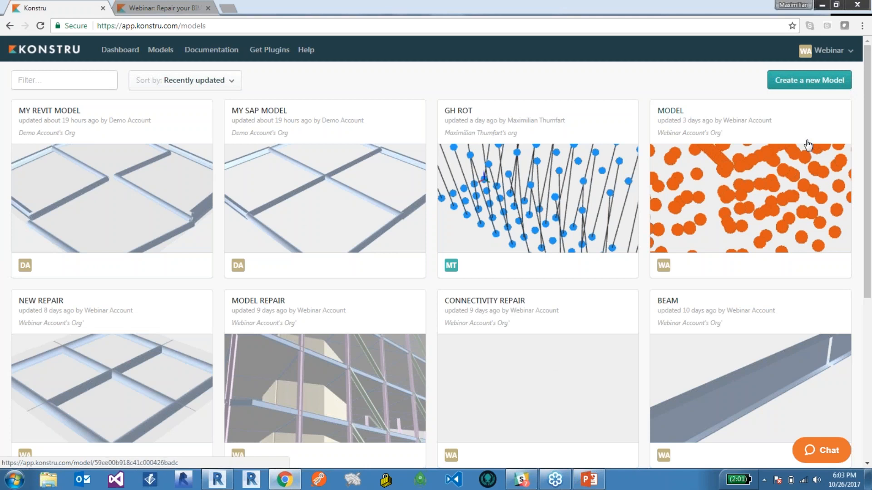
Create a new model named MyRevitModel in the Webinar Account's organization and dismiss the creation notice.
left_click(793, 82)
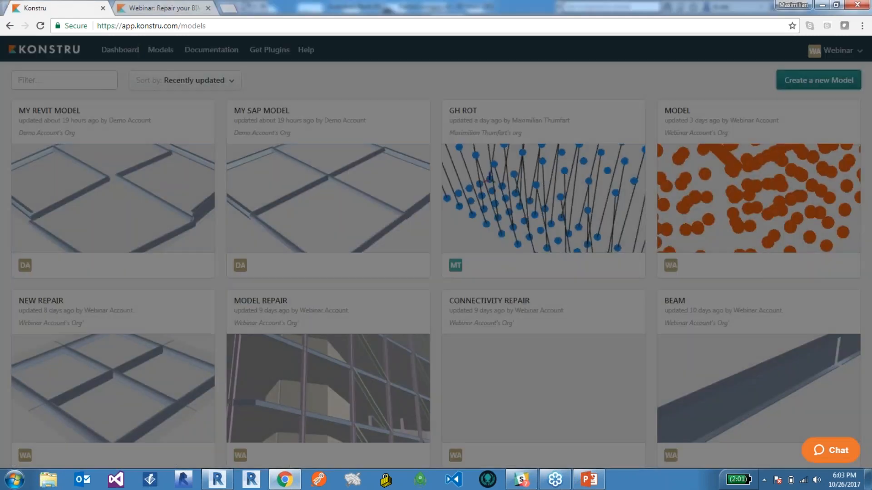
left_click(437, 162)
type("MyRevitMode")
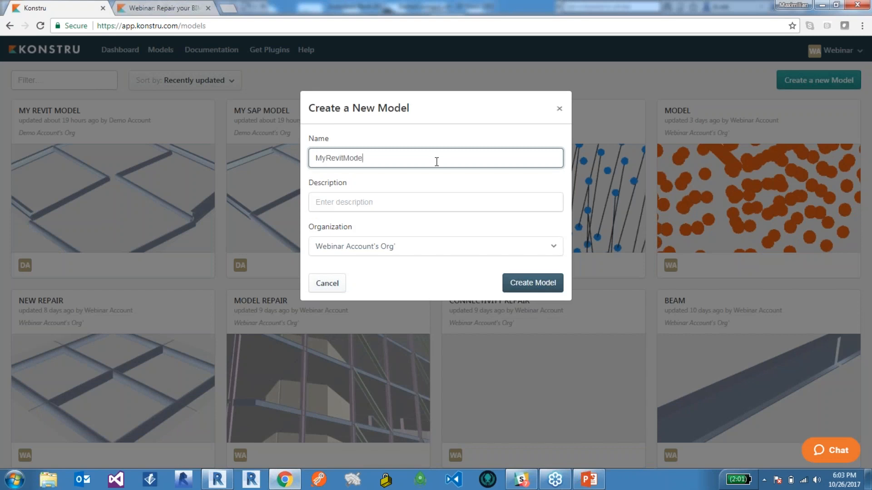
left_click(523, 286)
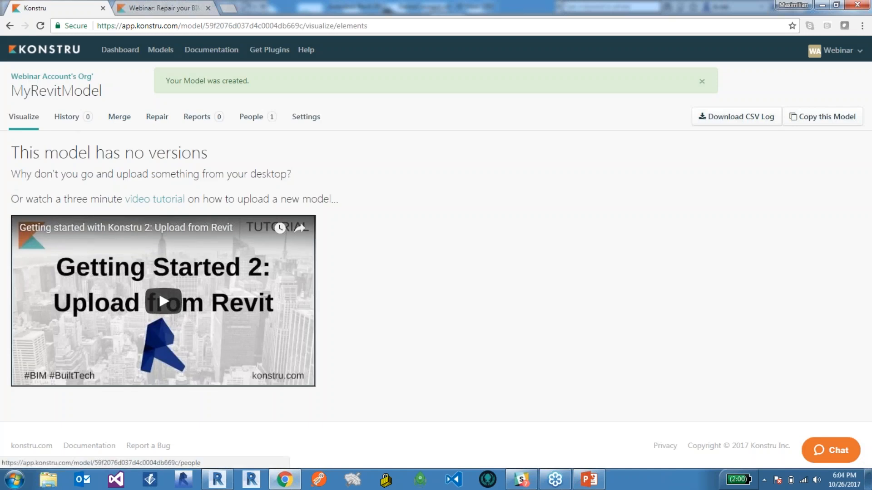
left_click(701, 82)
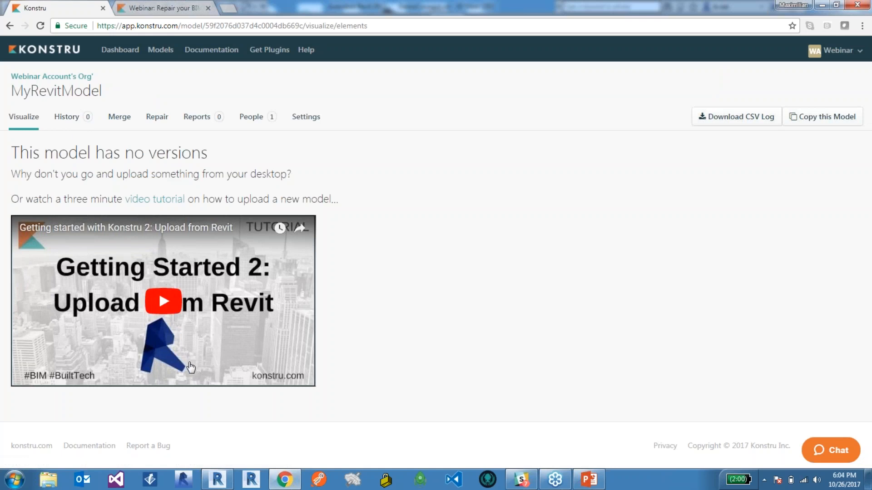
Switch to DemoConnect.rvt in Revit and examine the building's structural frame from the front corner down to the ground-floor columns.
left_click(217, 479)
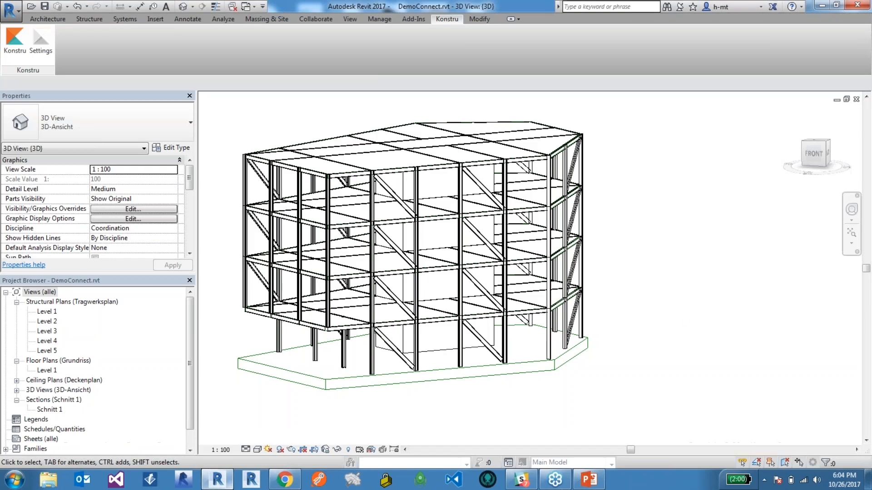
scroll(680, 311, "down", 2)
scroll(454, 242, "up", 1)
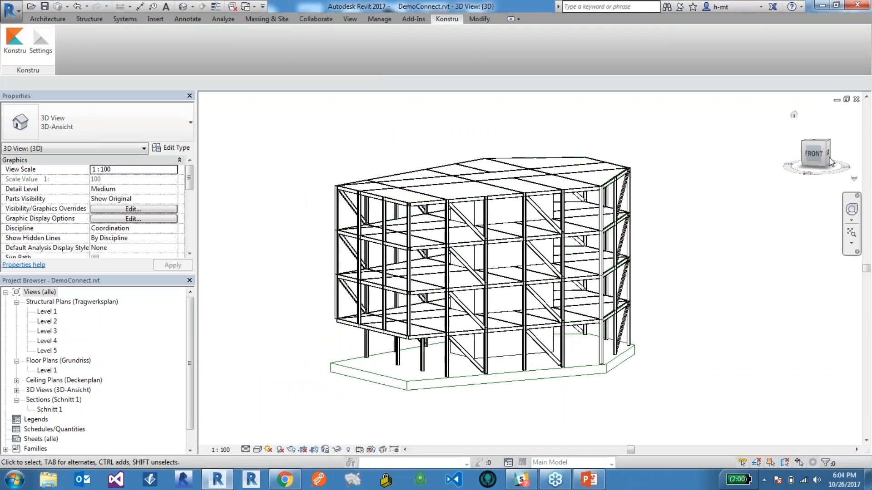
mouse_move(814, 156)
left_mouse_down()
mouse_move(843, 182)
mouse_move(843, 157)
mouse_move(843, 180)
left_mouse_up()
scroll(521, 297, "up", 2)
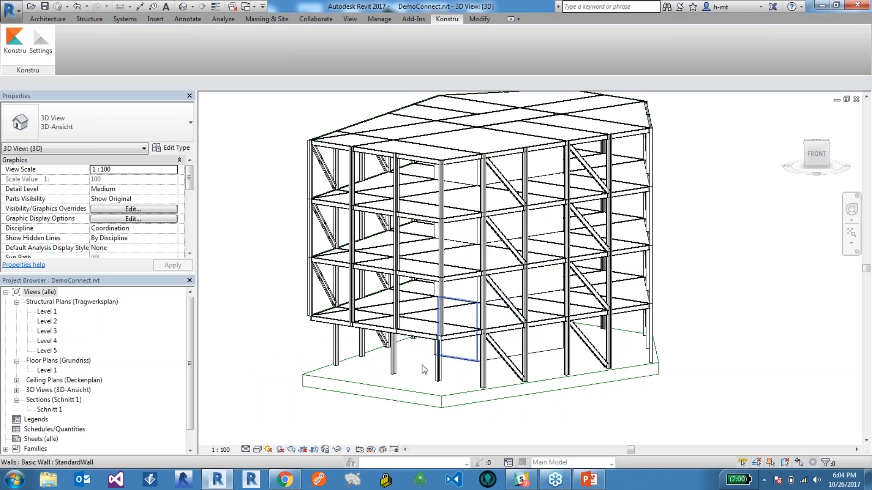
scroll(422, 364, "down", 1)
scroll(535, 403, "up", 1)
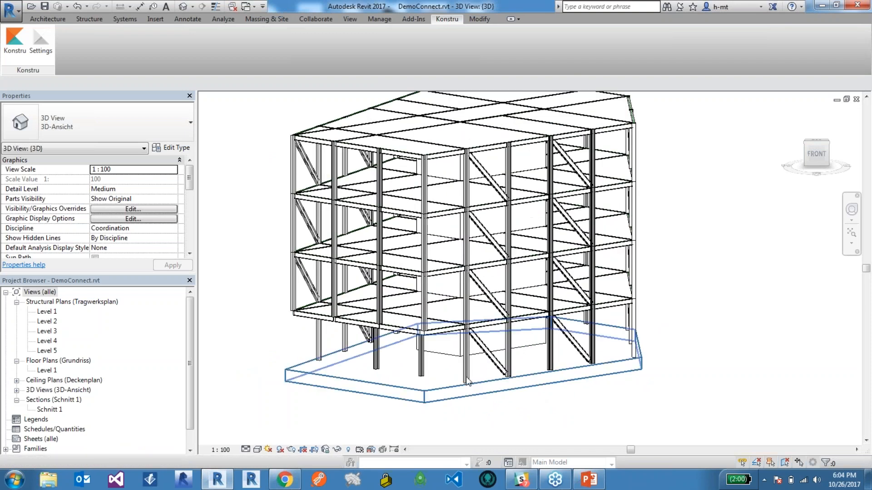
scroll(434, 369, "up", 2)
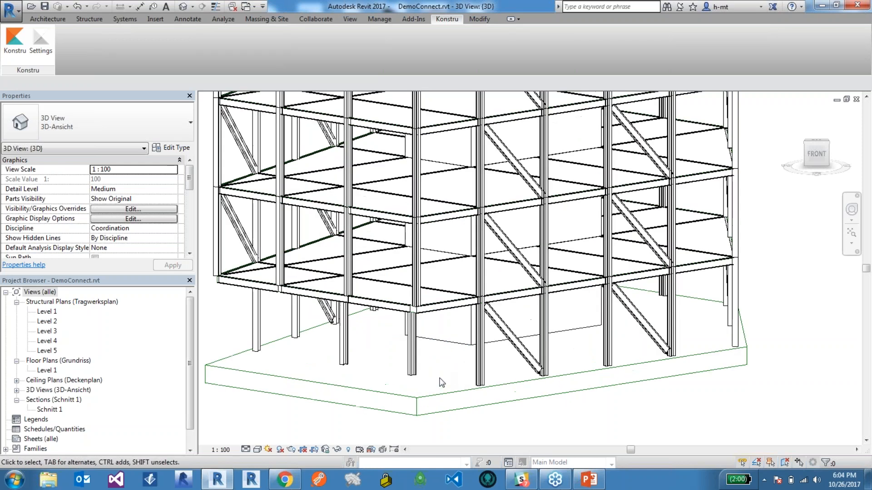
scroll(411, 320, "up", 1)
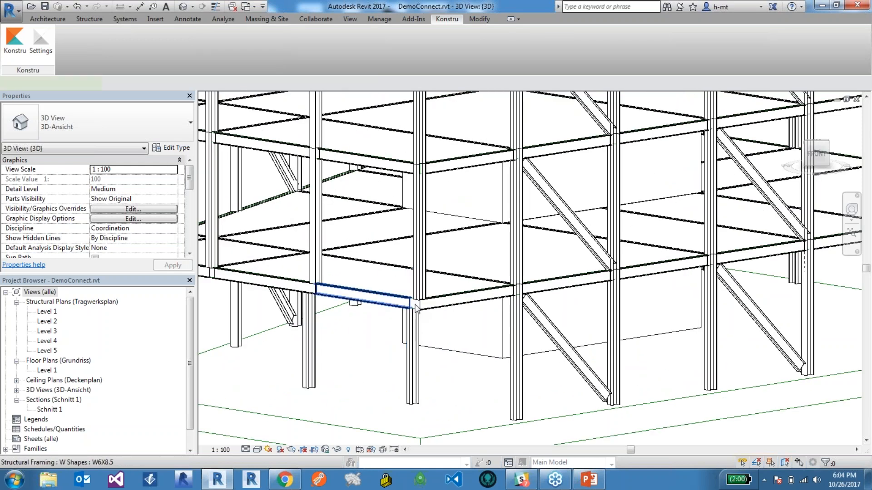
Examine how the lowest floor's edge beam and the ground-floor diagonal brace meet the neighbouring columns.
left_click(354, 298)
left_click(664, 437)
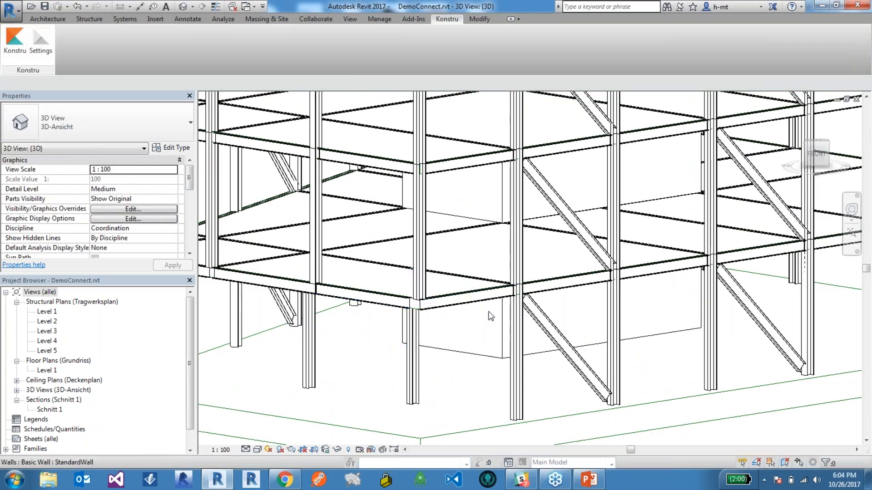
scroll(512, 303, "down", 1)
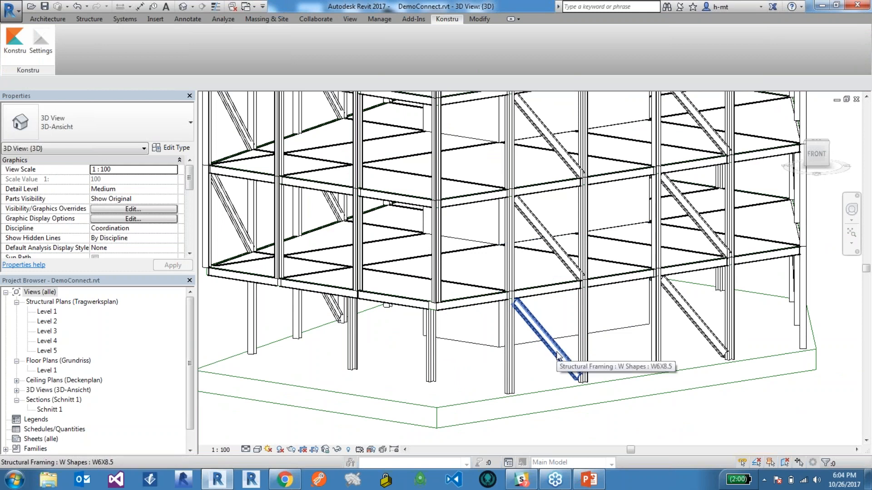
left_click(515, 305)
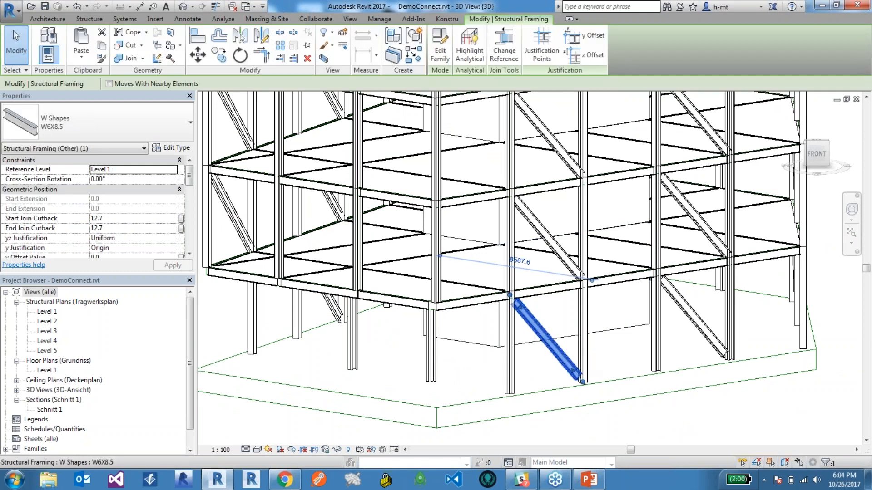
scroll(522, 313, "up", 3)
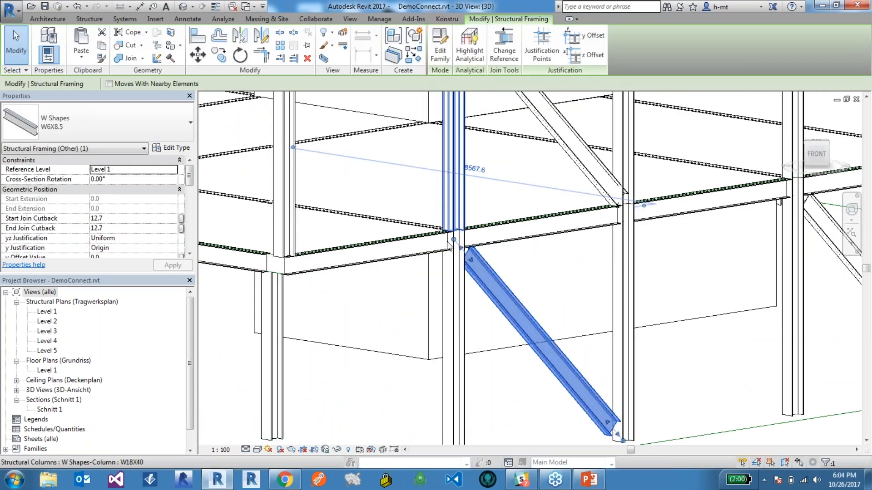
scroll(456, 243, "down", 1)
scroll(455, 243, "down", 3)
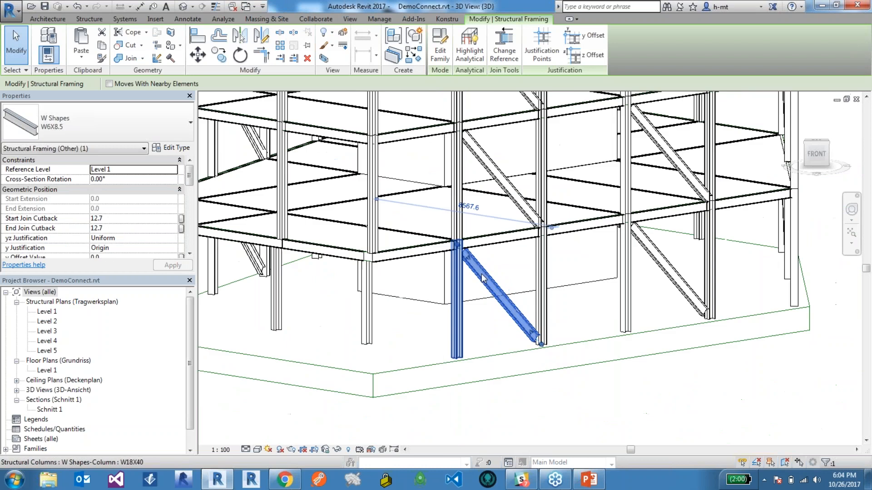
scroll(462, 250, "down", 1)
scroll(529, 331, "up", 2)
left_click(581, 371)
scroll(583, 374, "down", 4)
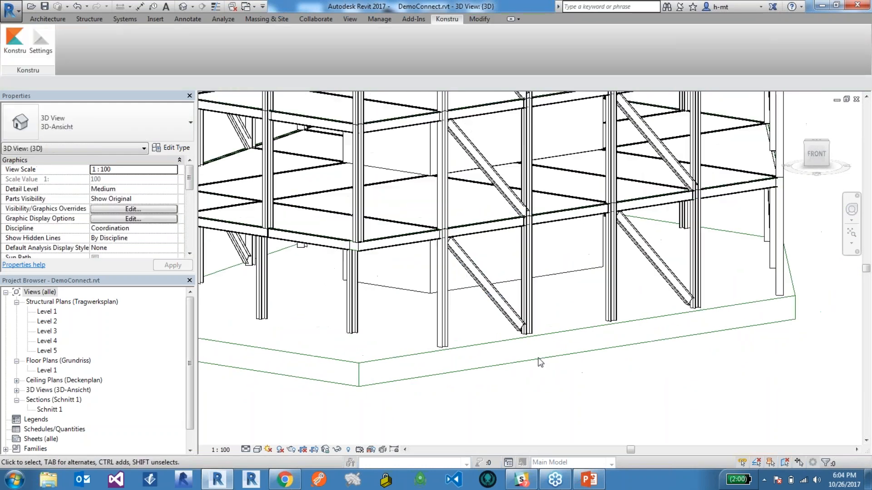
scroll(584, 344, "down", 2)
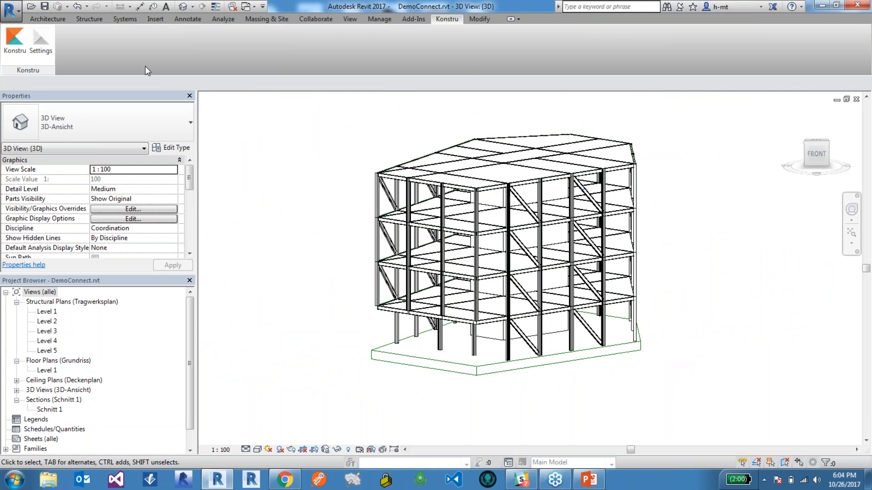
Launch the Konstru plugin and choose MyRevitModel as the model to update.
left_click(21, 38)
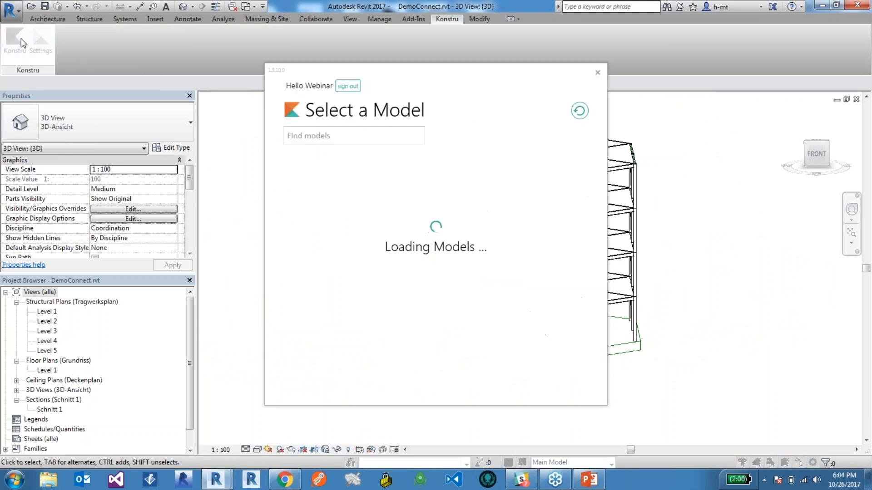
left_click_drag(439, 84, 473, 95)
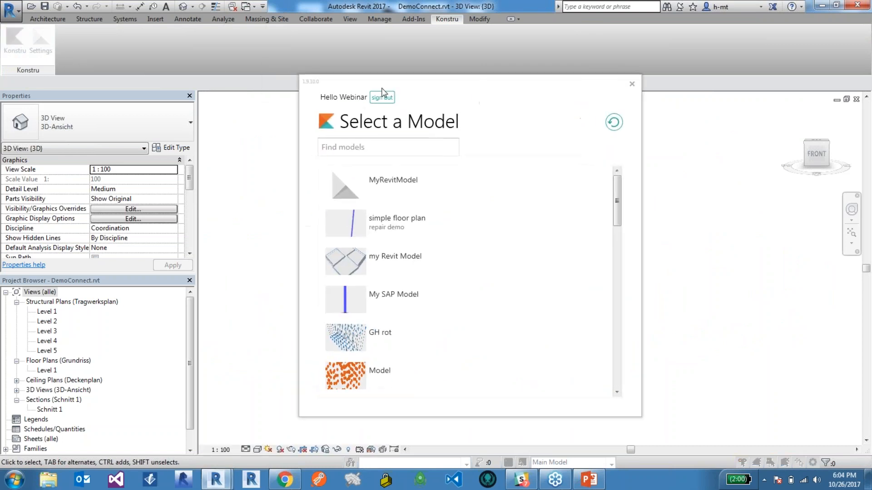
left_click(398, 181)
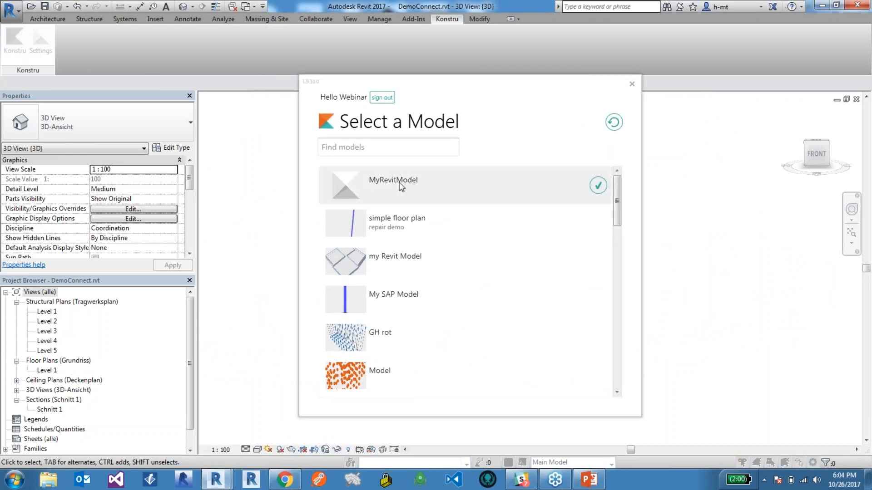
left_click(600, 185)
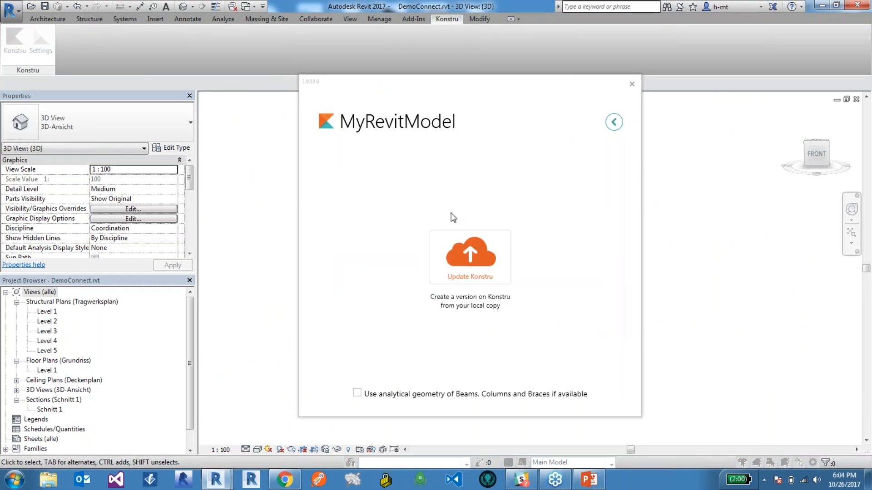
Upload the full Revit model to Konstru as a new version described as First Upload, reviewing the element types before finishing.
left_click(481, 255)
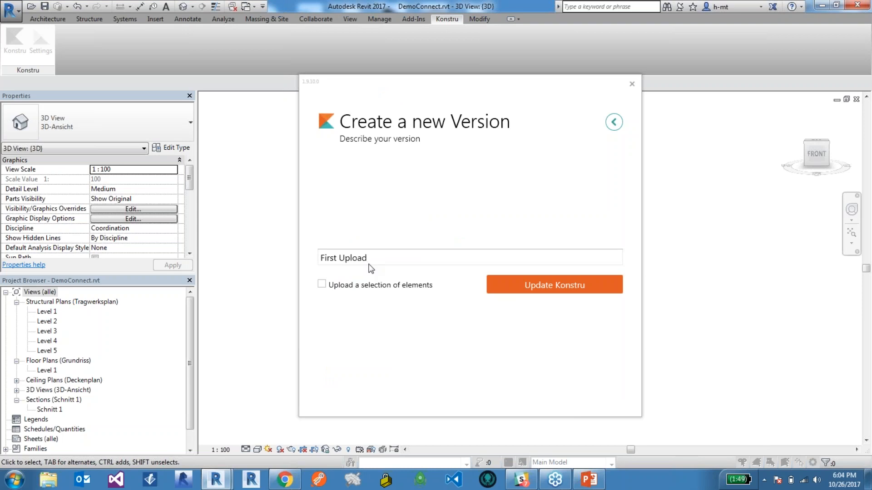
left_click_drag(376, 260, 319, 260)
key("Right")
left_click(551, 291)
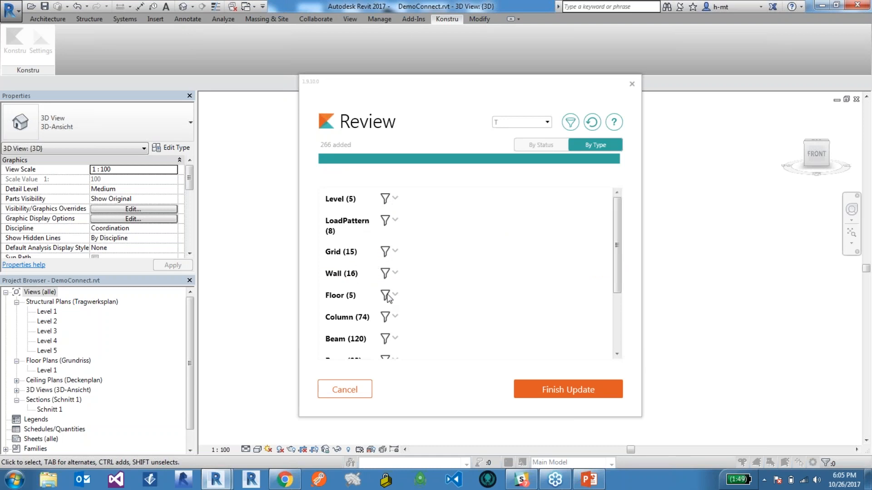
left_click_drag(619, 269, 620, 287)
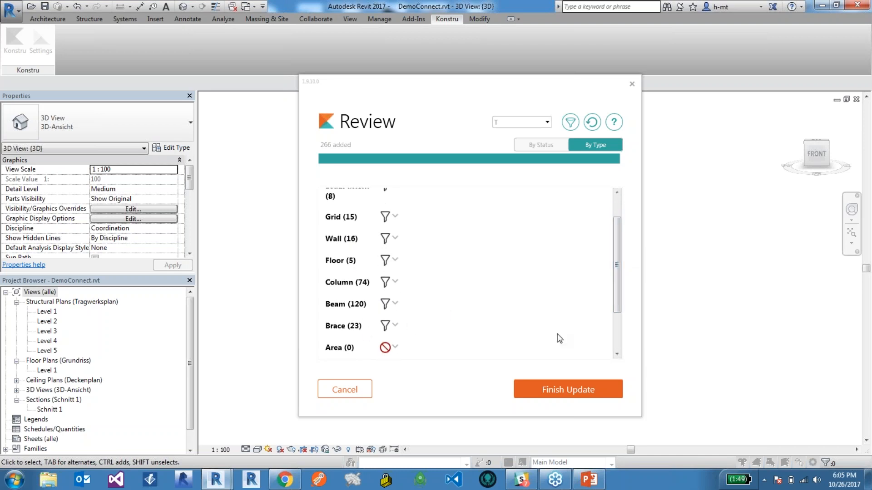
left_click(569, 390)
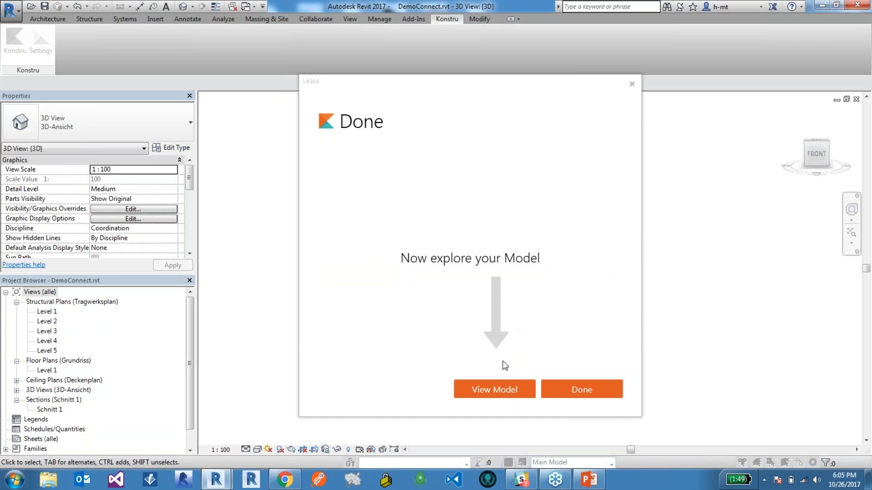
View the uploaded model in the browser and close the two older browser tabs.
left_click(495, 389)
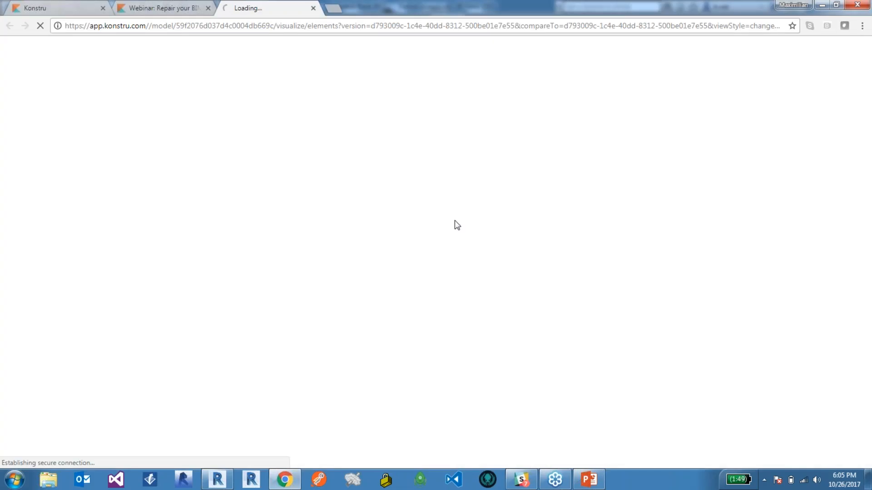
left_click(208, 8)
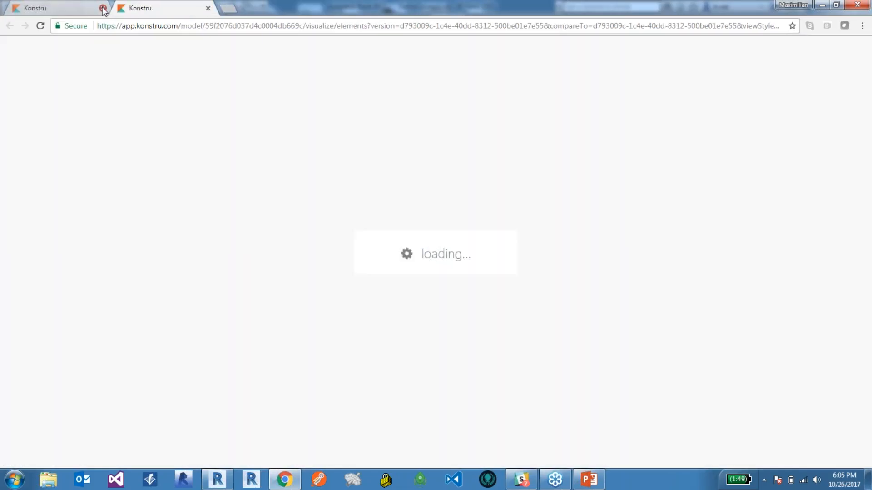
left_click(103, 8)
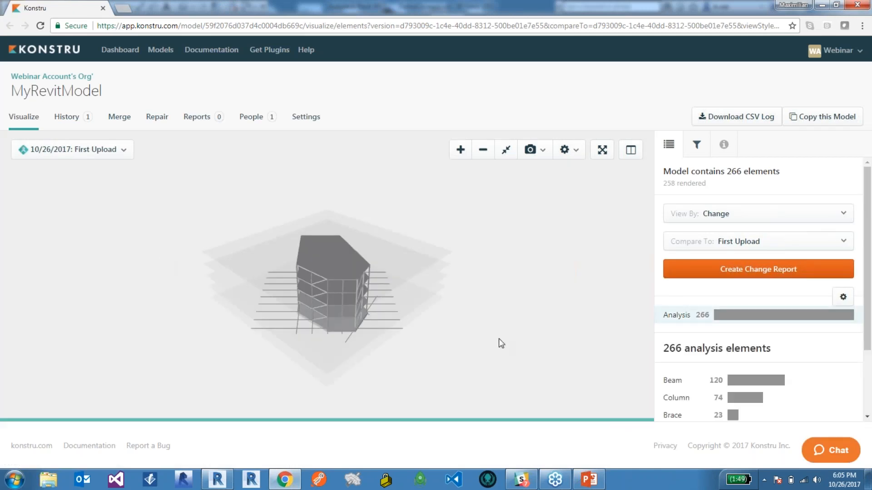
Look over the uploaded building in 3D and open its connectivity repair inspection.
left_click_drag(298, 321, 339, 288)
scroll(336, 282, "up", 5)
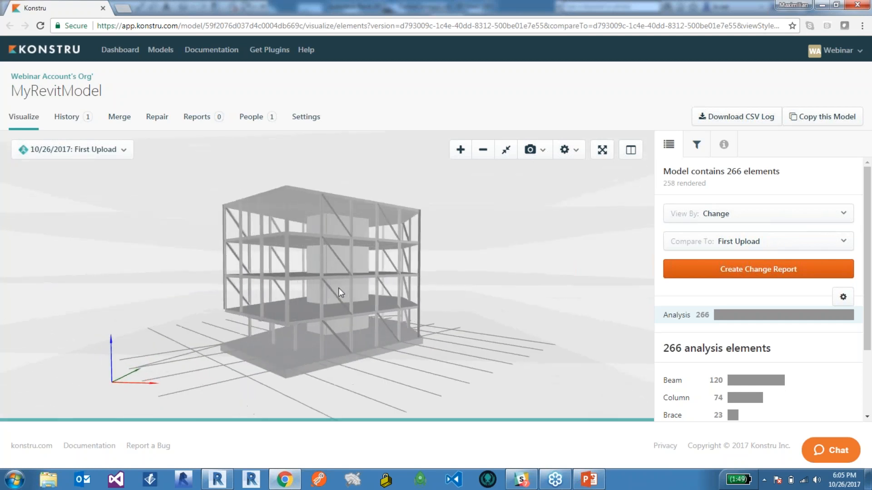
scroll(341, 288, "up", 2)
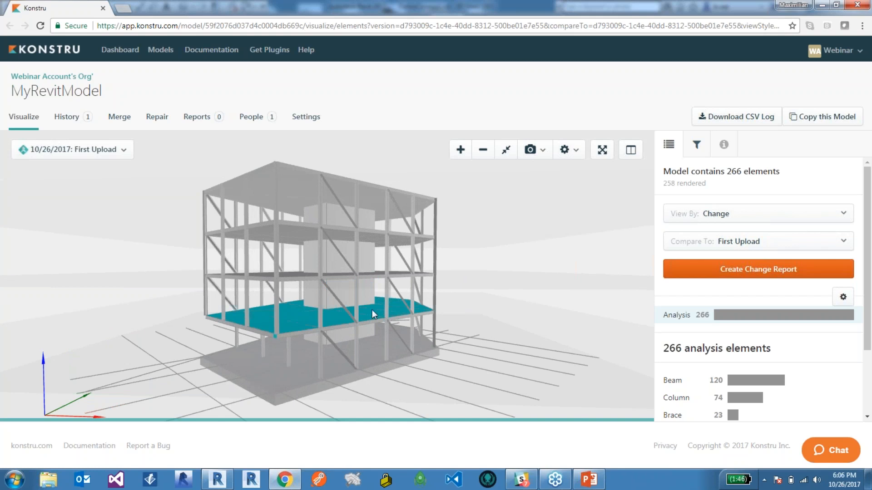
left_click(157, 117)
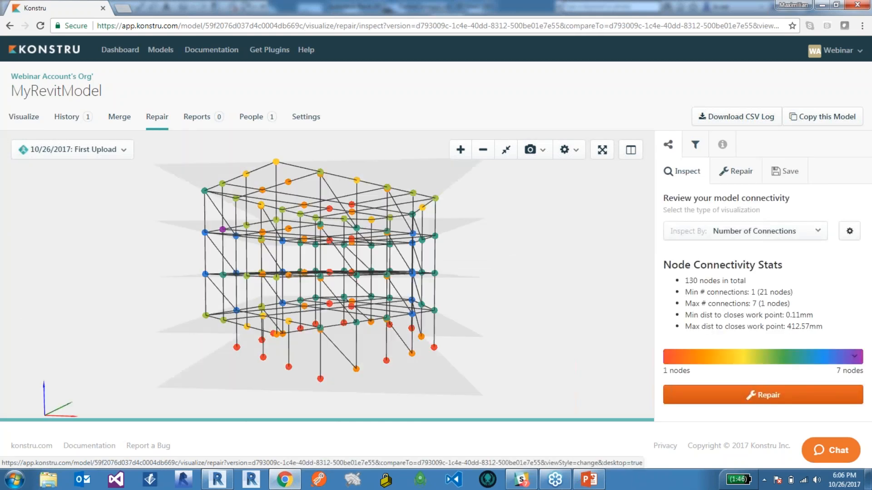
Examine the building's node connectivity across the floors and down to the lower levels, colored by number of connections.
scroll(276, 258, "up", 1)
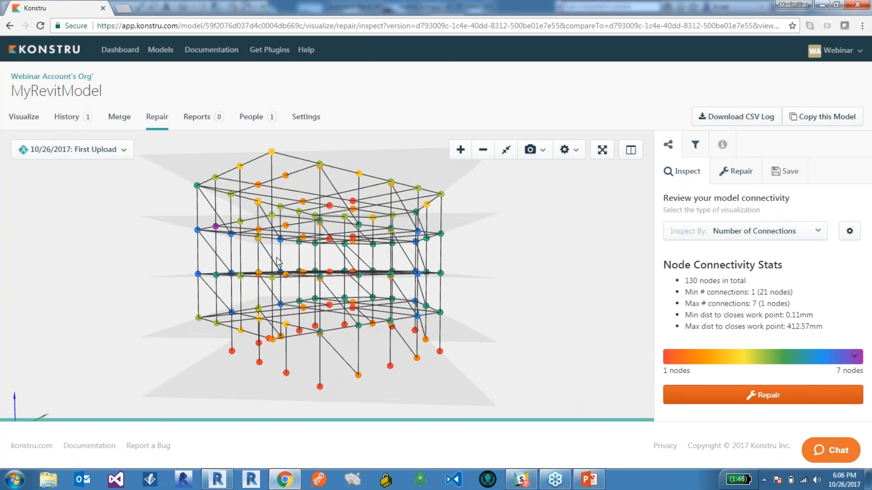
middle_click_drag(276, 258, 277, 268)
mouse_move(278, 271)
left_mouse_down()
mouse_move(303, 292)
mouse_move(278, 264)
left_mouse_up()
scroll(278, 266, "up", 5)
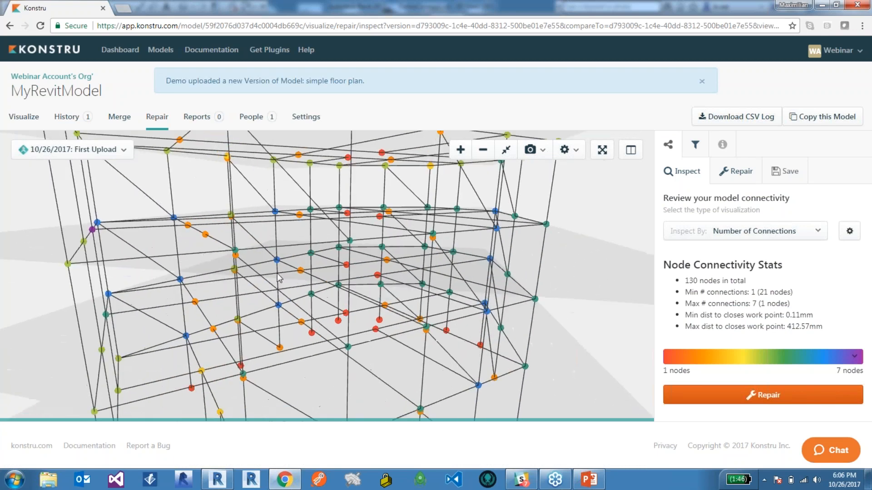
left_click_drag(270, 223, 246, 195)
scroll(246, 196, "down", 2)
scroll(238, 183, "up", 3)
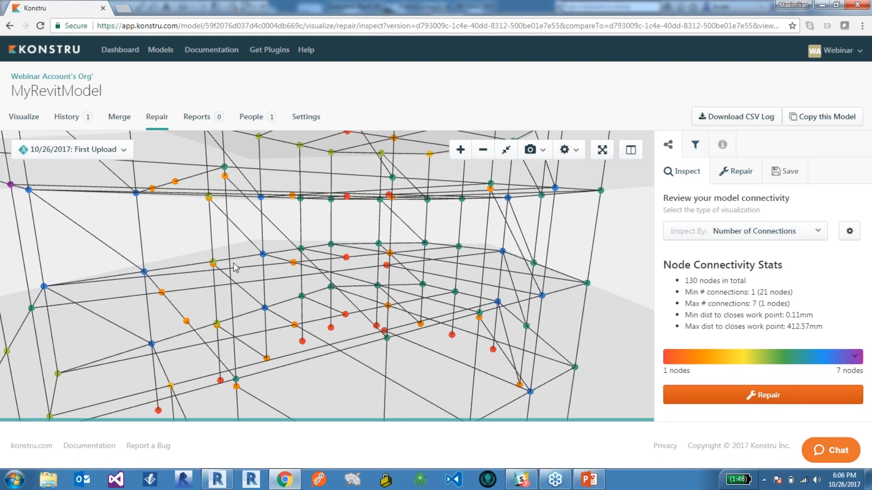
left_click_drag(295, 268, 320, 275)
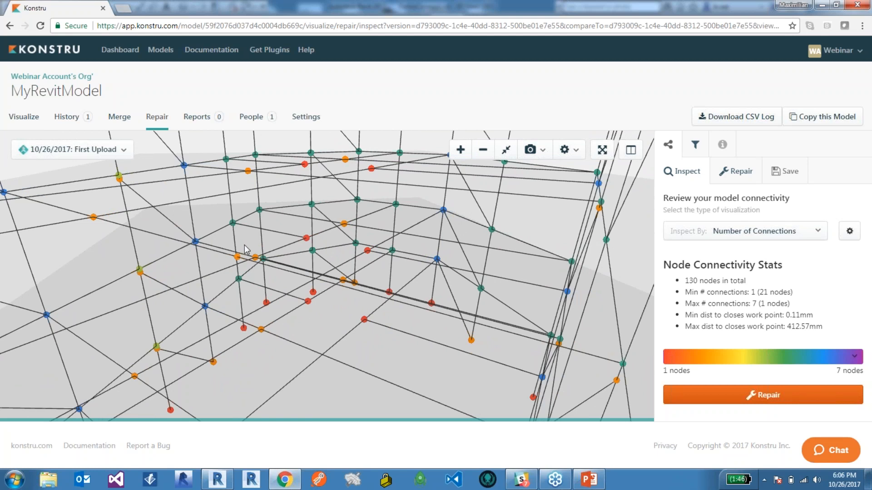
left_click_drag(334, 296, 419, 317)
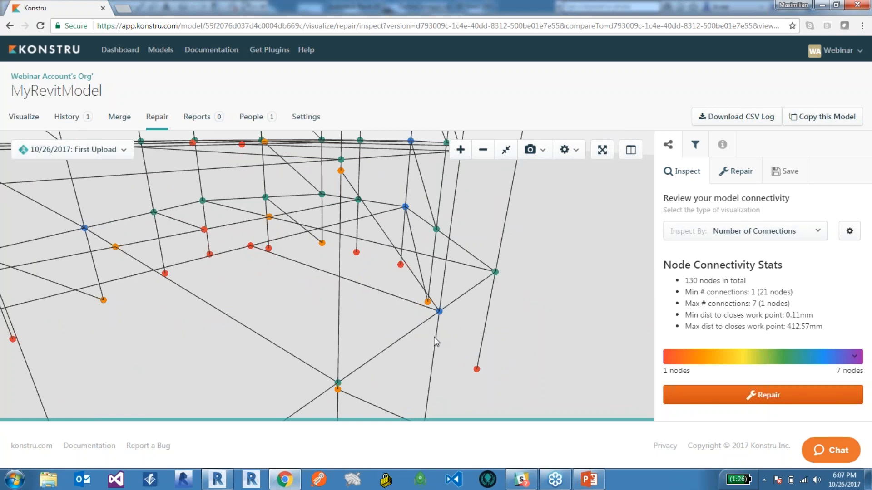
Examine the closely spaced nodes at the building's lower corners, still colored by number of connections.
left_click_drag(435, 323, 315, 233)
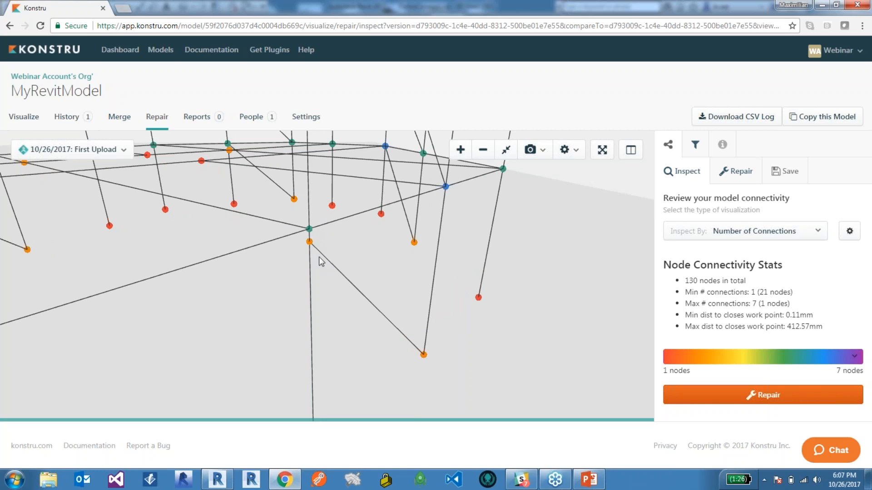
scroll(353, 252, "down", 2)
left_click_drag(353, 251, 307, 322)
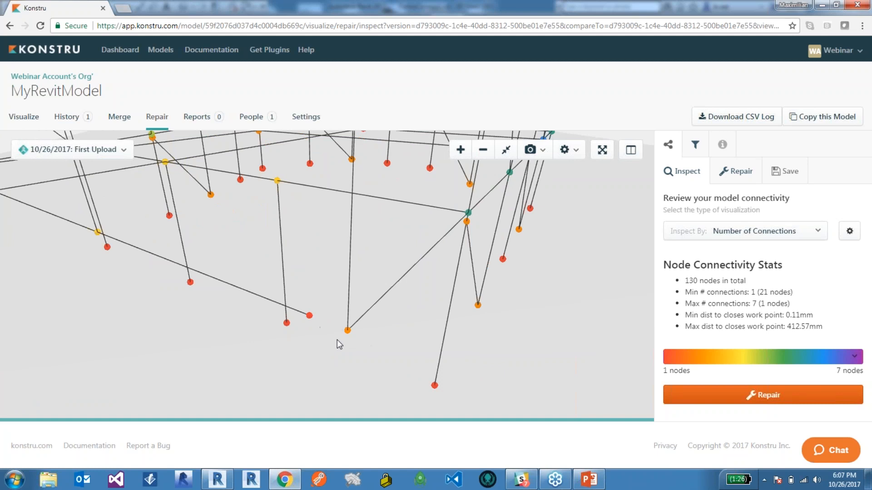
scroll(356, 338, "down", 2)
left_click_drag(314, 316, 371, 292)
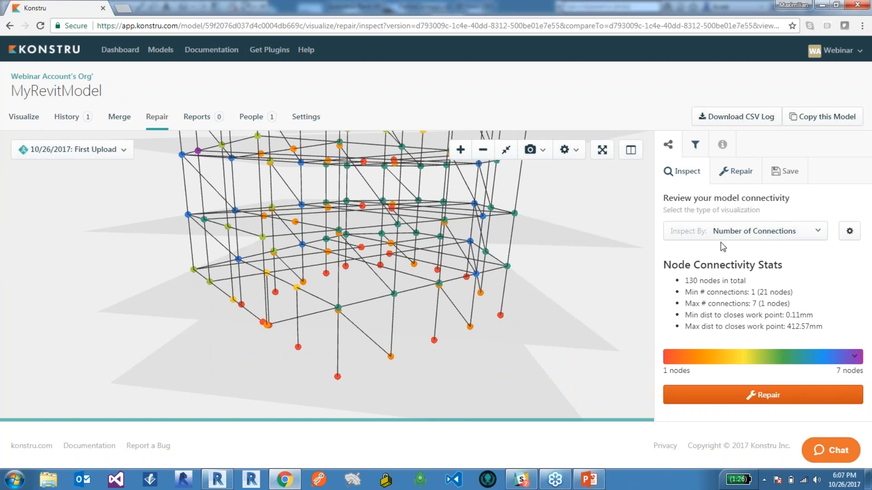
left_click_drag(386, 306, 385, 303)
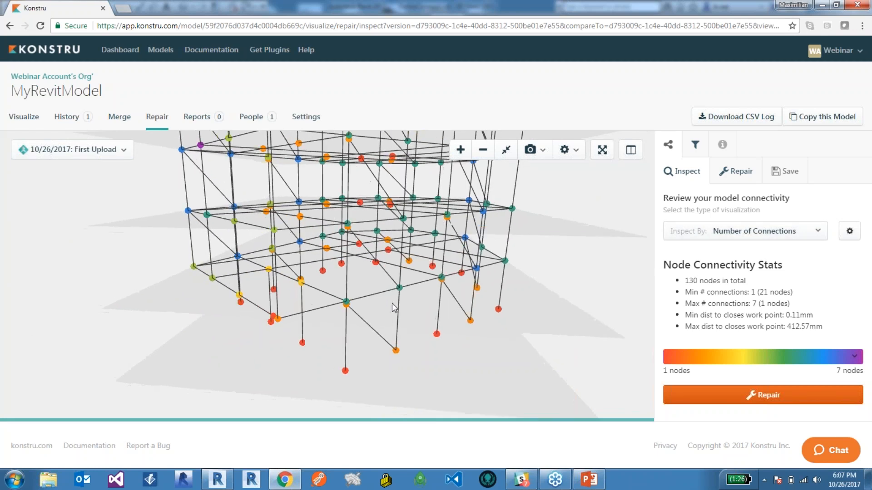
Inspect the nodes by distance to nearest WP and look over the base of the building.
left_click(727, 232)
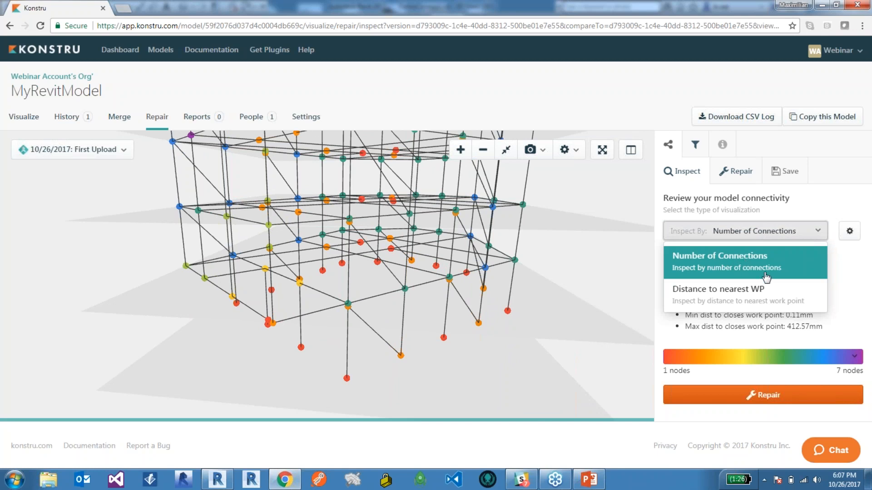
left_click(752, 292)
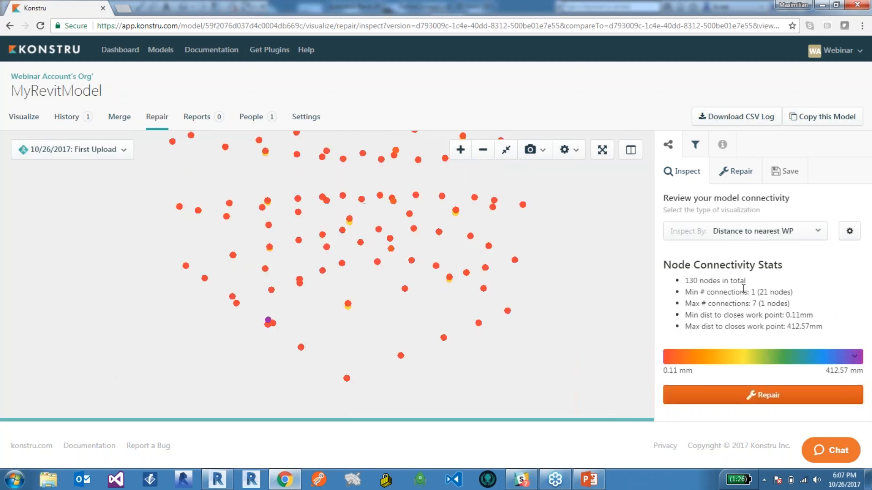
scroll(343, 378, "up", 2)
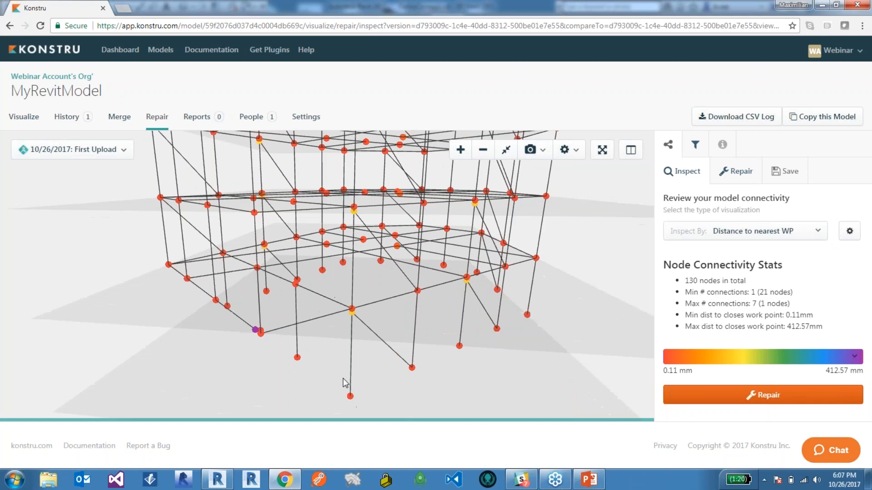
left_click_drag(337, 349, 345, 343)
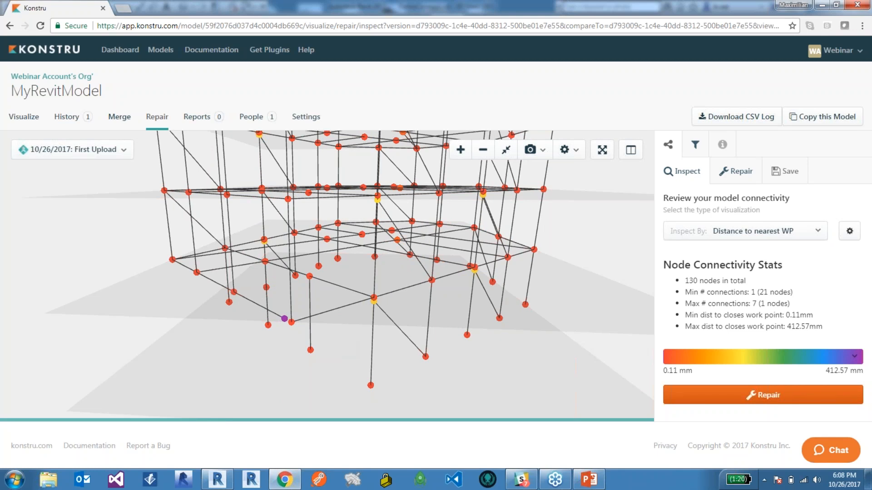
Return to the model's element visualization and look at the building from a lower angle.
left_click(25, 119)
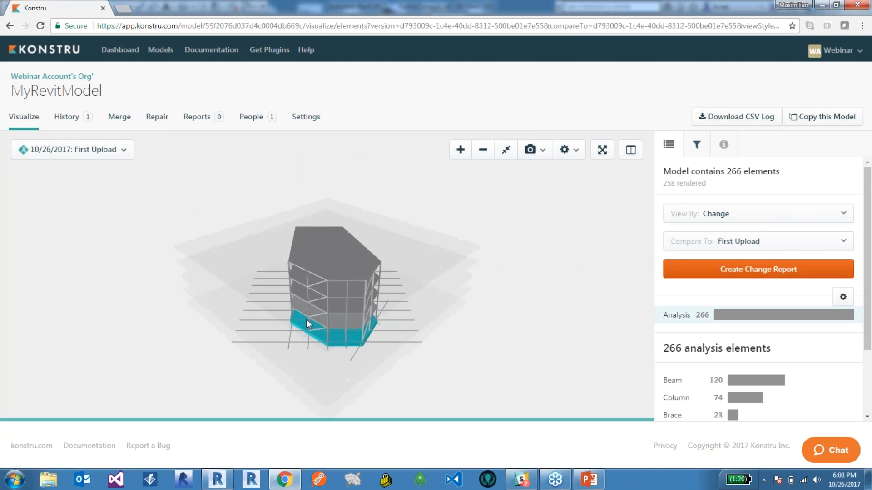
left_click_drag(276, 273, 275, 303)
scroll(274, 303, "up", 5)
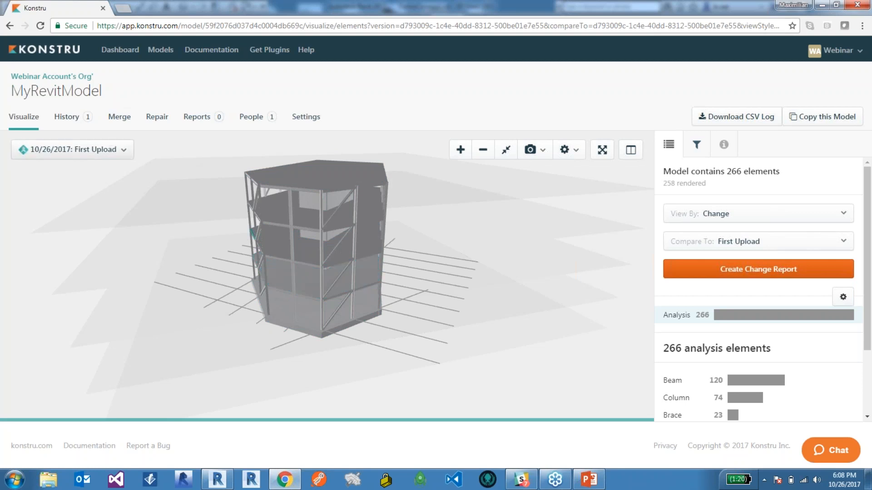
Reopen the connectivity repair inspection and look closely at the nodes along the building's base.
left_click(156, 119)
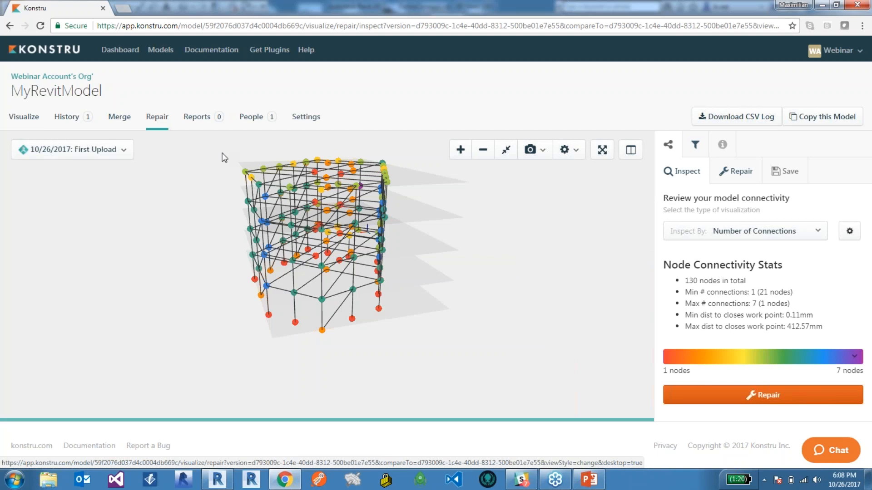
left_click_drag(273, 369, 258, 316)
scroll(355, 301, "up", 2)
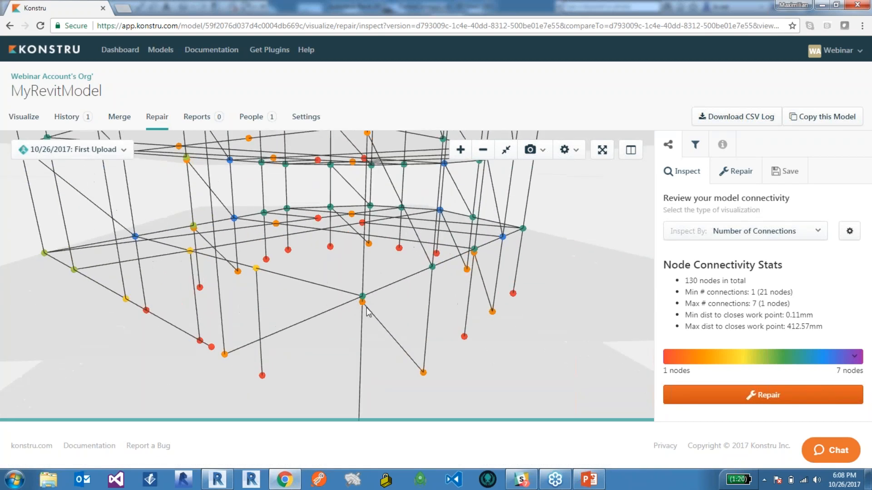
left_click_drag(368, 314, 426, 300)
scroll(368, 308, "down", 3)
Set the inspection to Distance to nearest WP and examine the nodes around the base corners and lower floors.
left_click(753, 232)
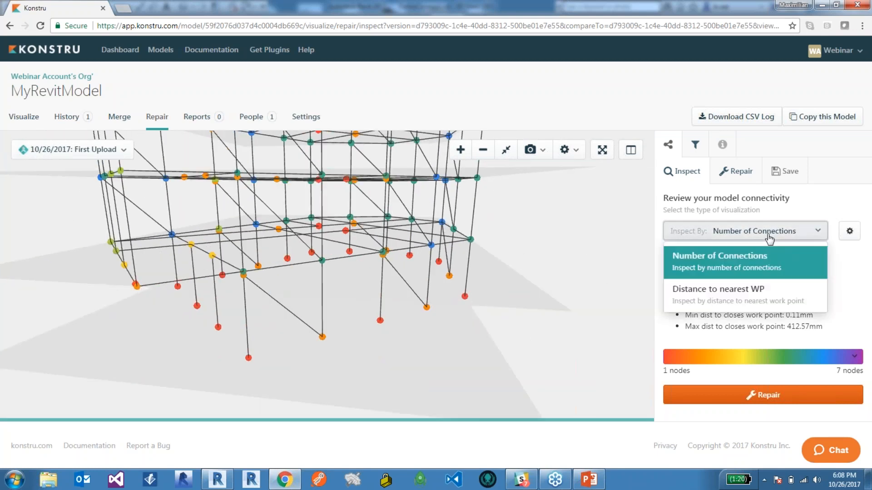
left_click(729, 296)
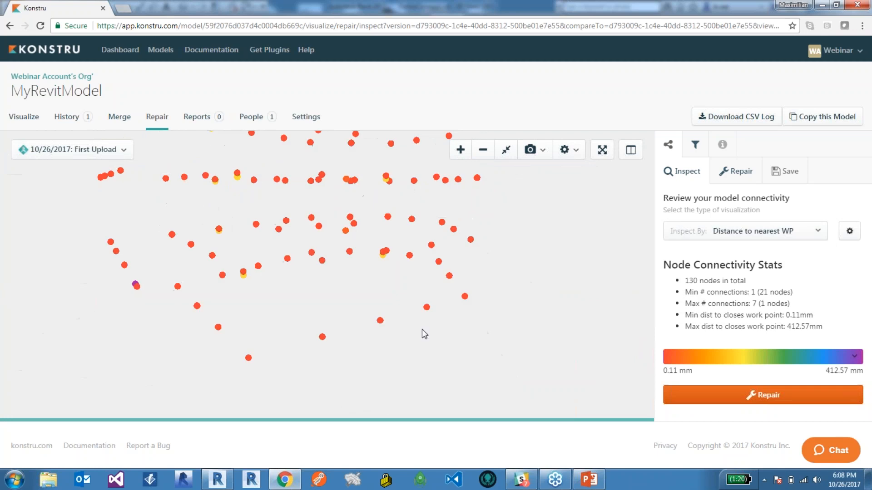
left_click_drag(428, 340, 357, 307)
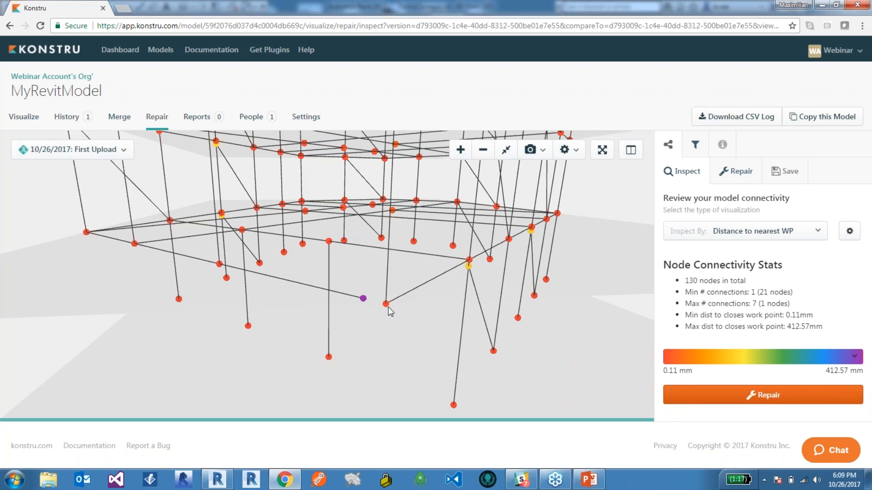
left_click_drag(419, 313, 451, 297)
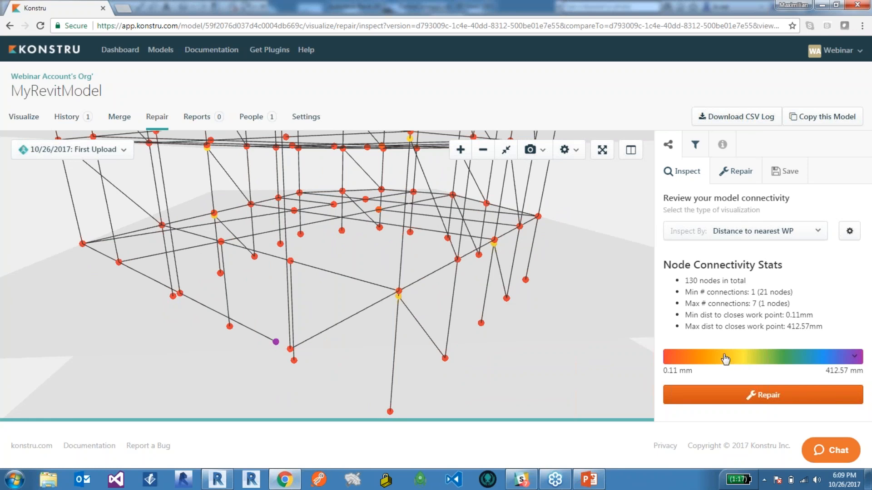
scroll(438, 314, "up", 5)
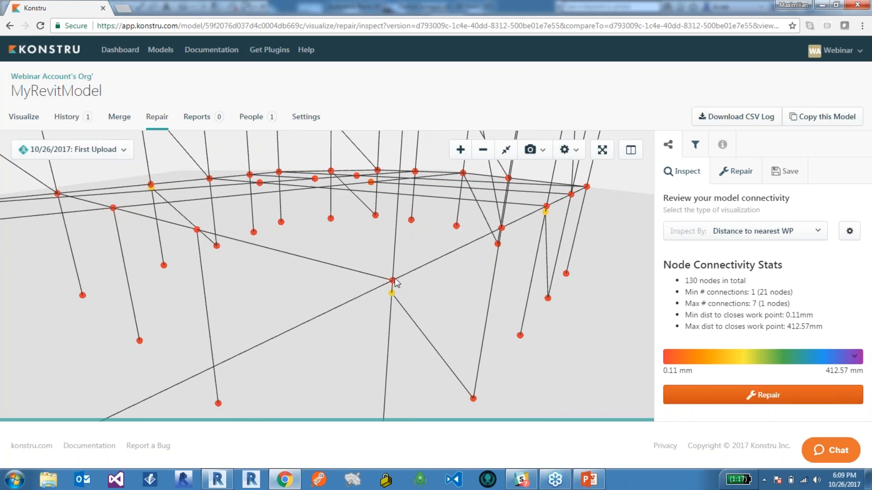
scroll(394, 281, "down", 5)
left_click_drag(366, 298, 363, 276)
scroll(323, 299, "down", 5)
scroll(329, 300, "up", 4)
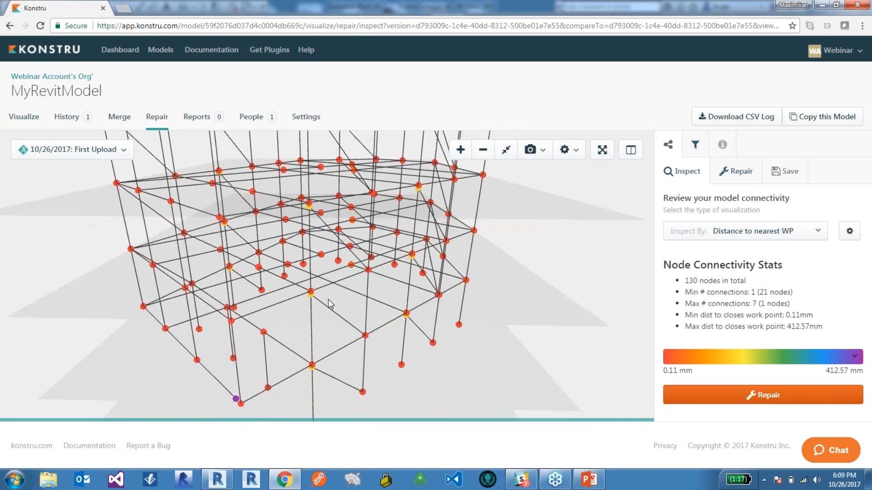
scroll(328, 304, "up", 3)
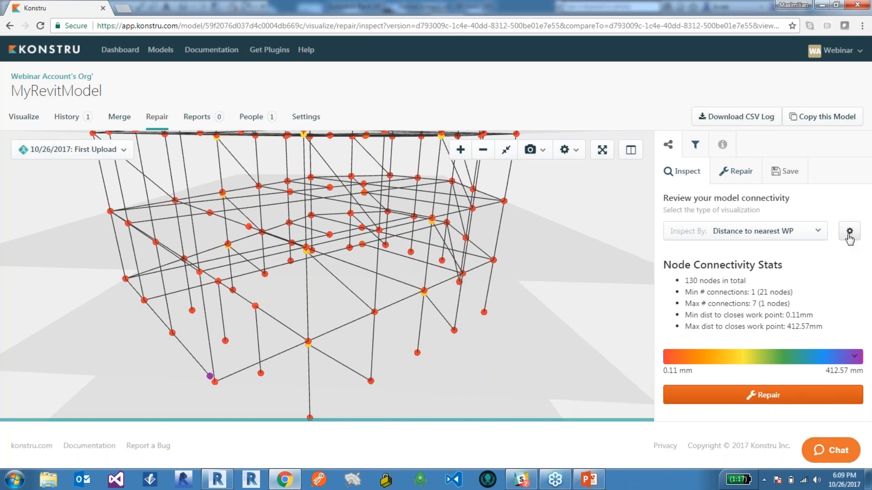
left_click_drag(361, 324, 366, 306)
Open the connectivity repair options, dismiss the notification and bring the building's split base corner into view.
left_click(735, 175)
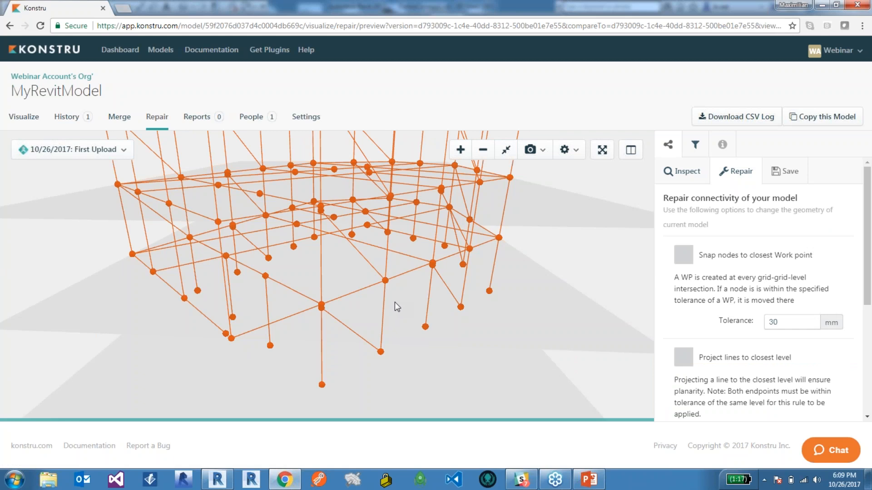
left_click_drag(376, 288, 376, 298)
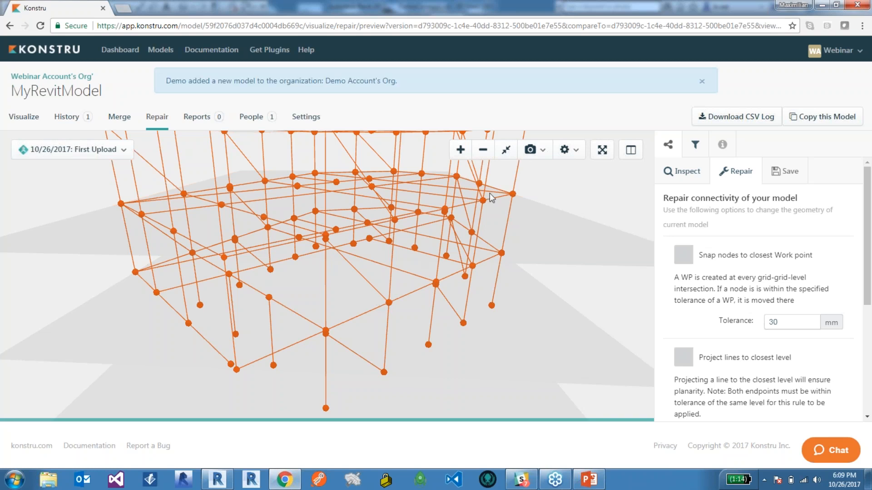
left_click(702, 81)
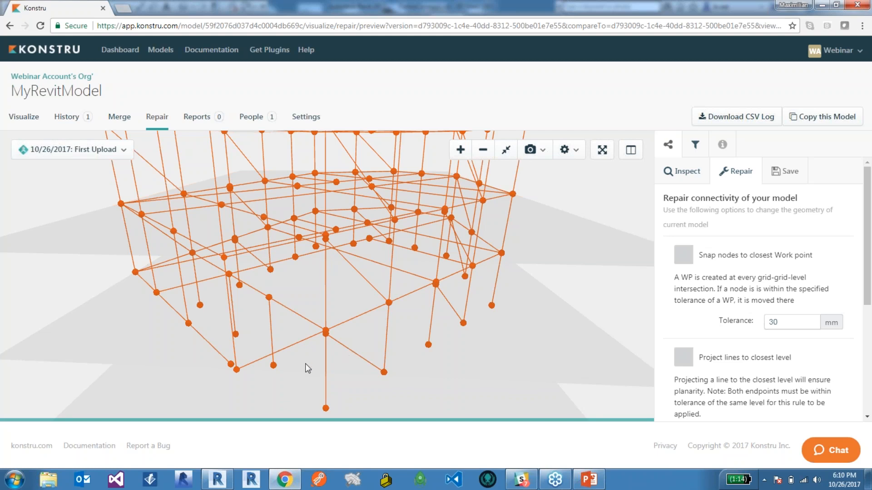
right_click_drag(307, 364, 312, 362)
left_click_drag(312, 363, 316, 363)
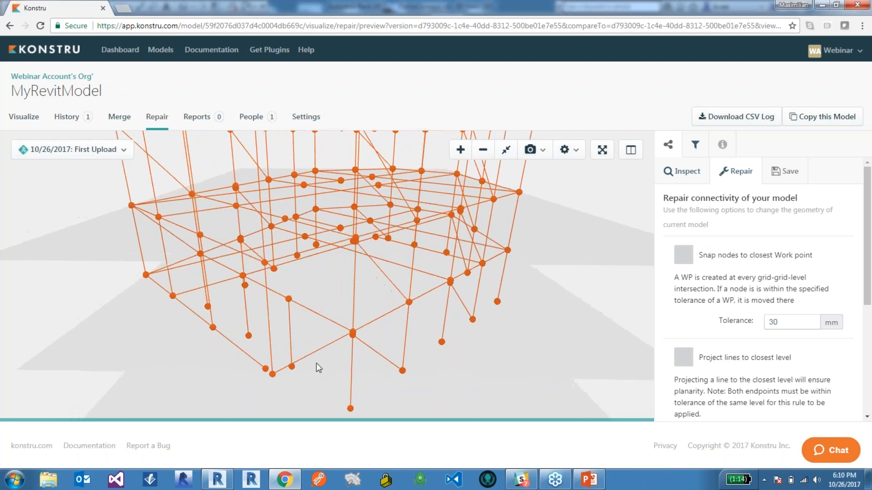
scroll(330, 382, "up", 4)
right_click_drag(340, 381, 331, 365)
left_click_drag(331, 365, 418, 367)
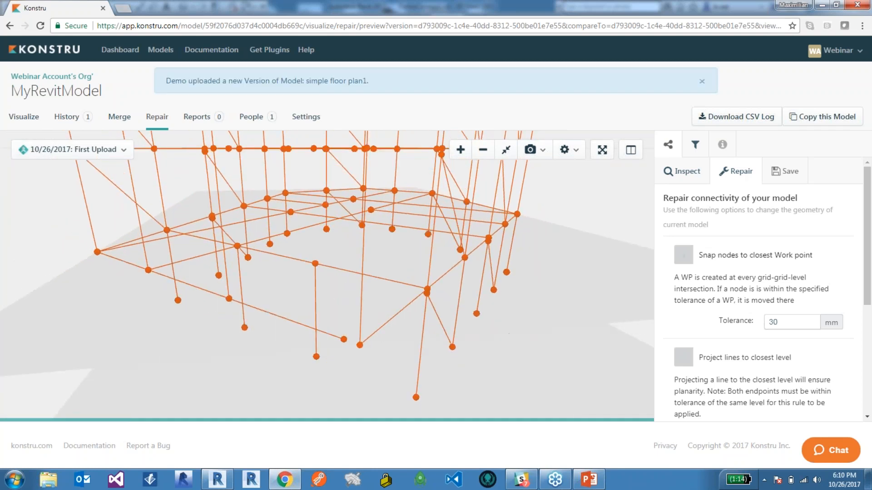
Enable snapping nodes to the closest work point with a tolerance of 500 mm, and dismiss the notification.
left_click(684, 257)
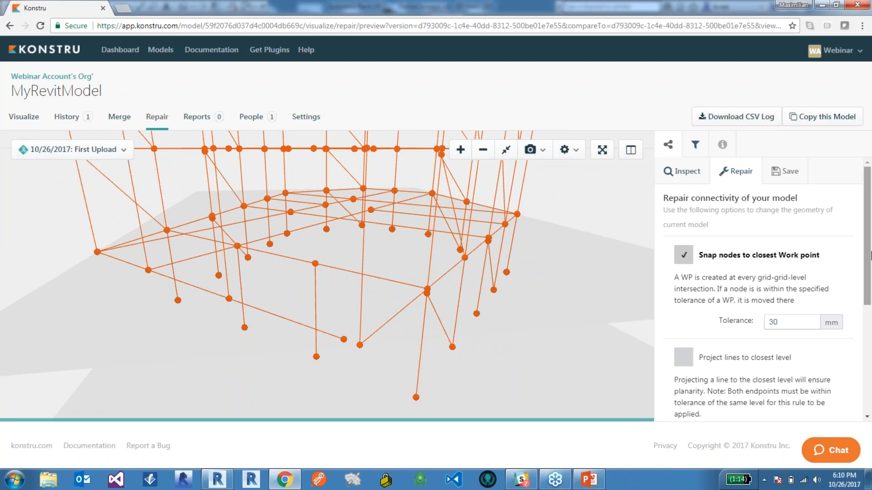
double_click(803, 322)
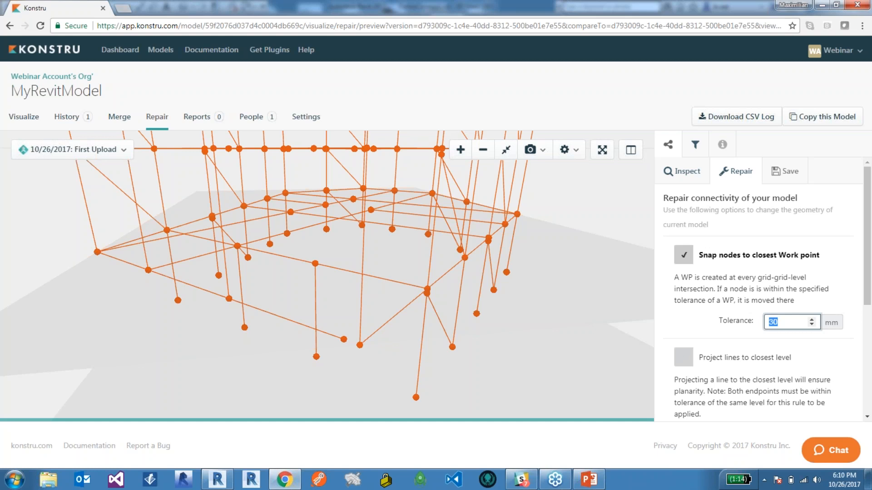
type("500")
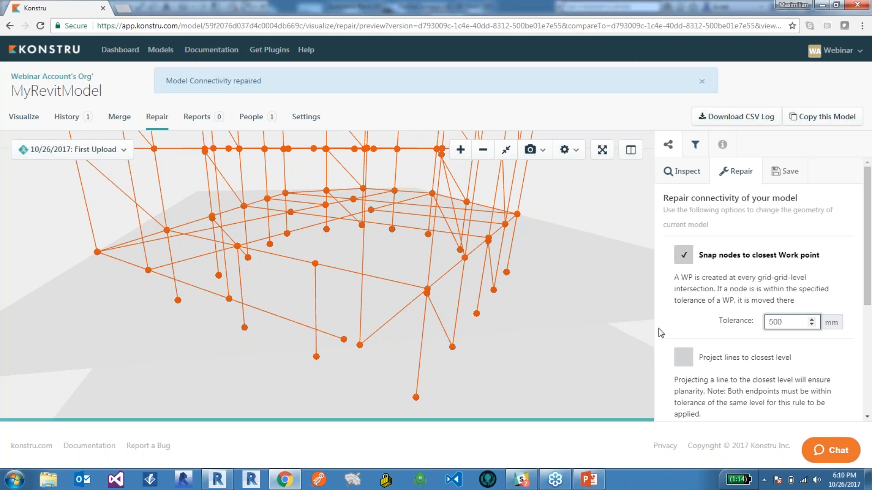
left_click(702, 83)
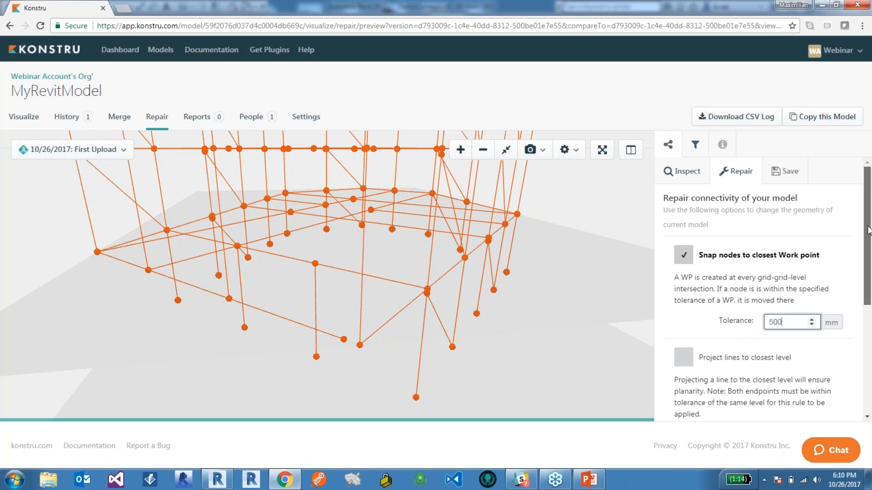
Preview the connectivity repair, leaving the level projection and line trim/extend rules off.
scroll(869, 321, "down", 3)
scroll(869, 321, "down", 2)
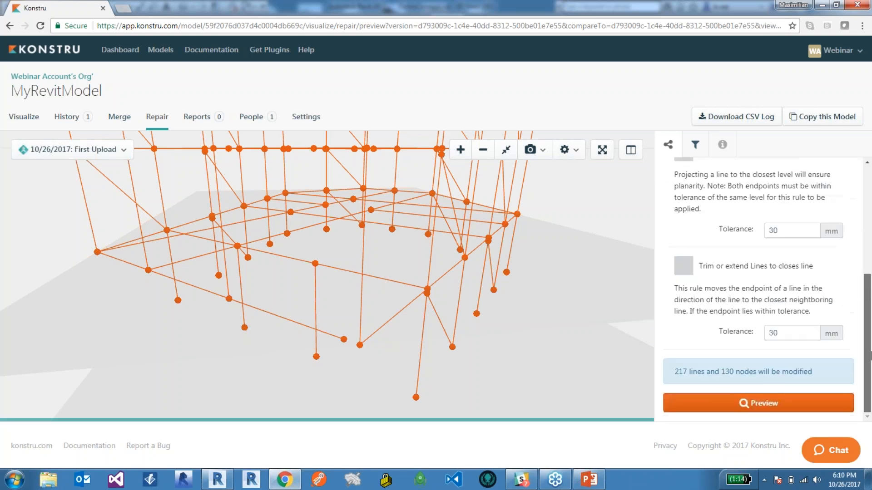
left_click(743, 404)
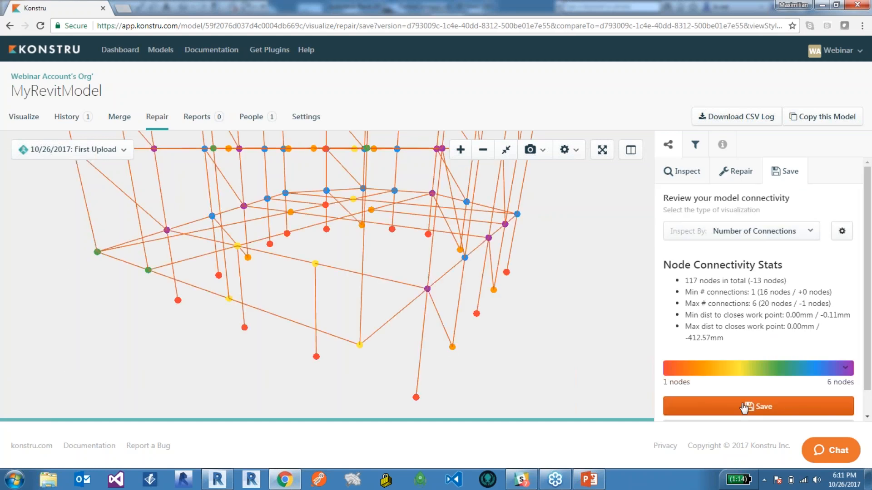
Examine the previewed node connectivity around the base corner and lower floors, dismissing the notification.
left_click_drag(509, 348, 393, 307)
scroll(397, 309, "up", 3)
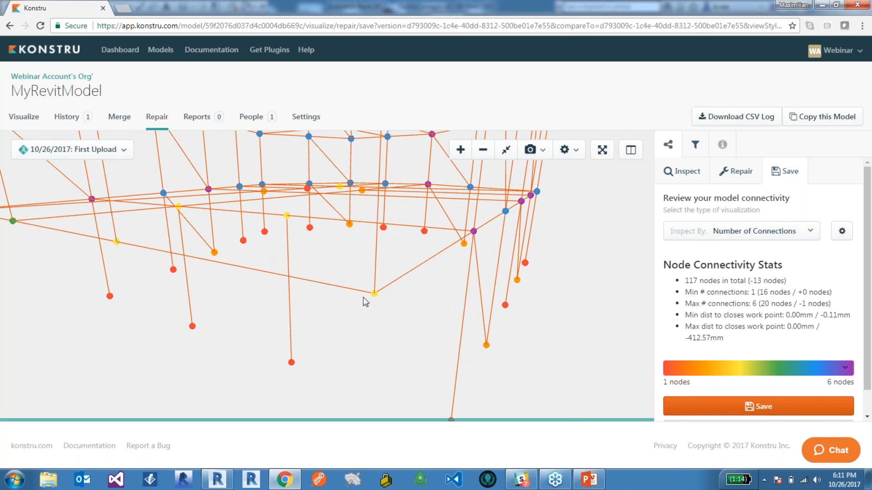
left_click_drag(418, 296, 413, 297)
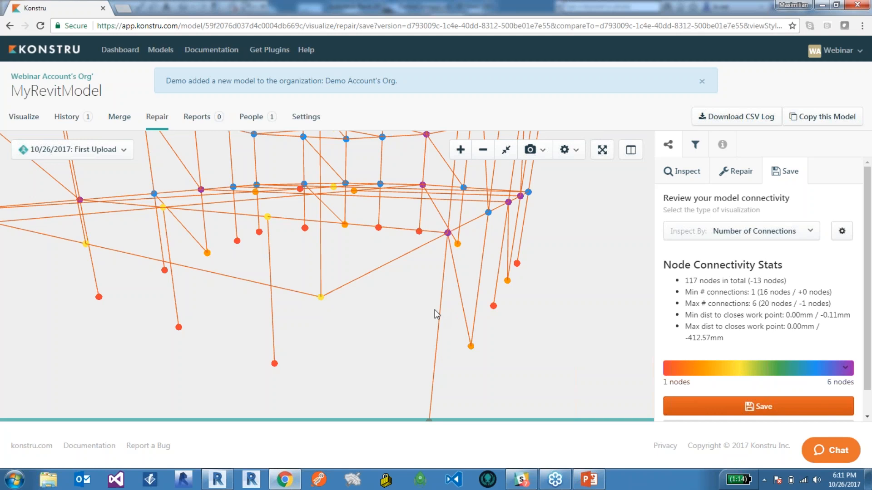
left_click(703, 83)
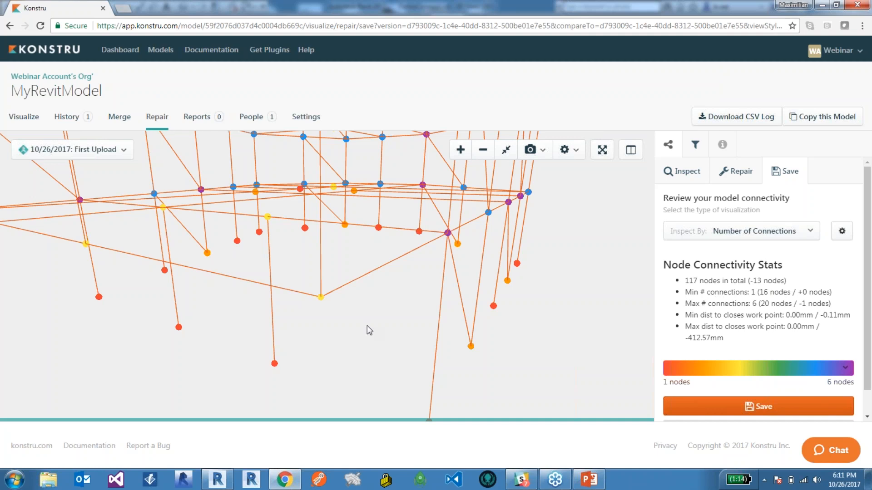
left_click_drag(300, 372, 295, 341)
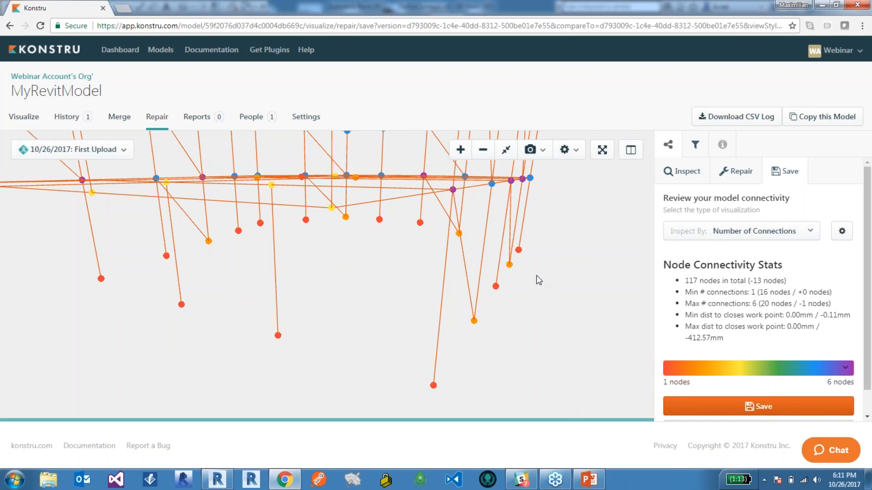
left_click_drag(538, 279, 509, 285)
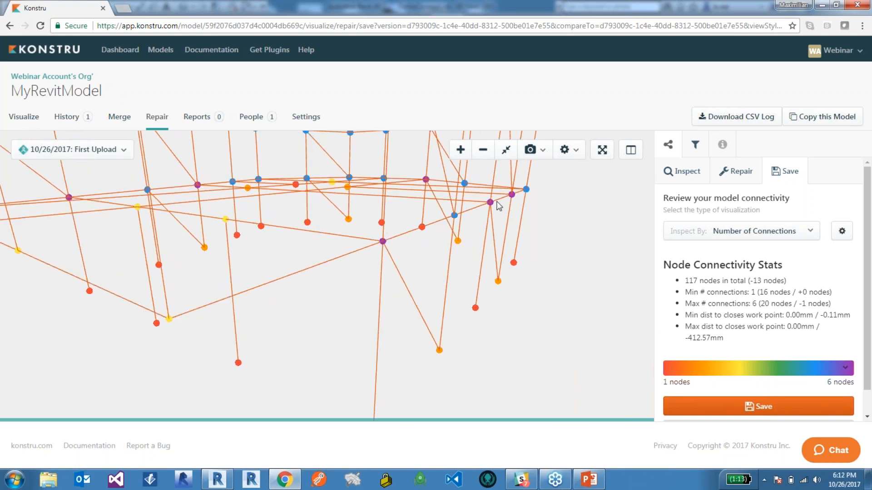
left_click_drag(346, 247, 251, 204)
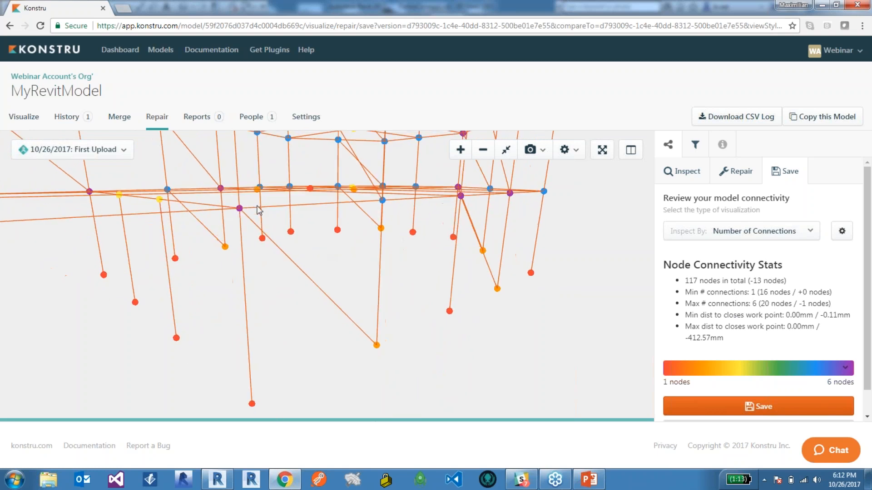
left_click_drag(312, 287, 398, 371)
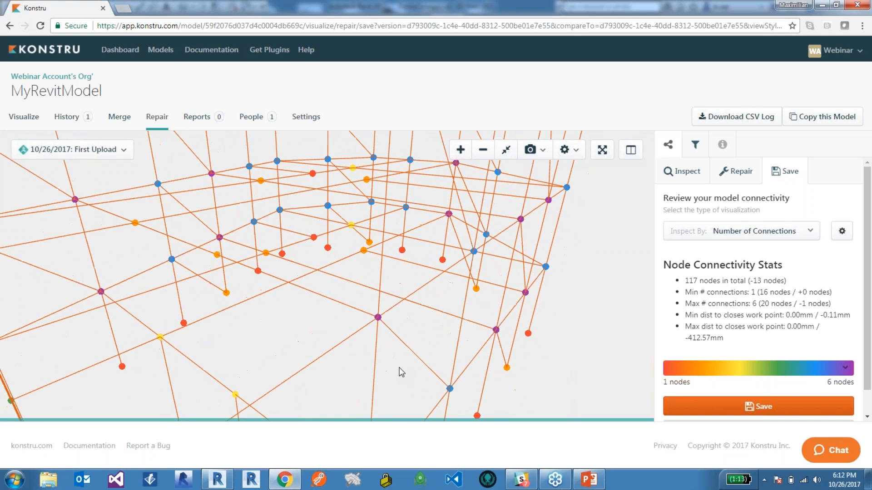
Save the previewed connectivity repair as a new version of the model.
scroll(868, 230, "down", 2)
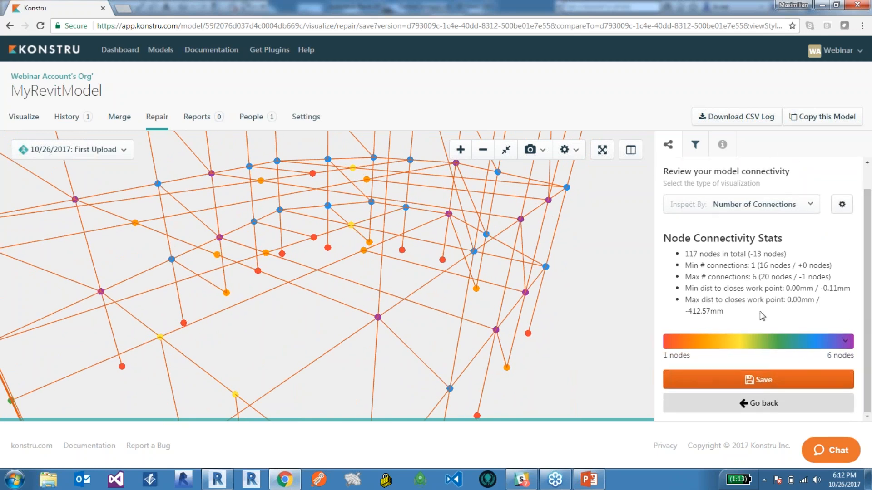
left_click(765, 384)
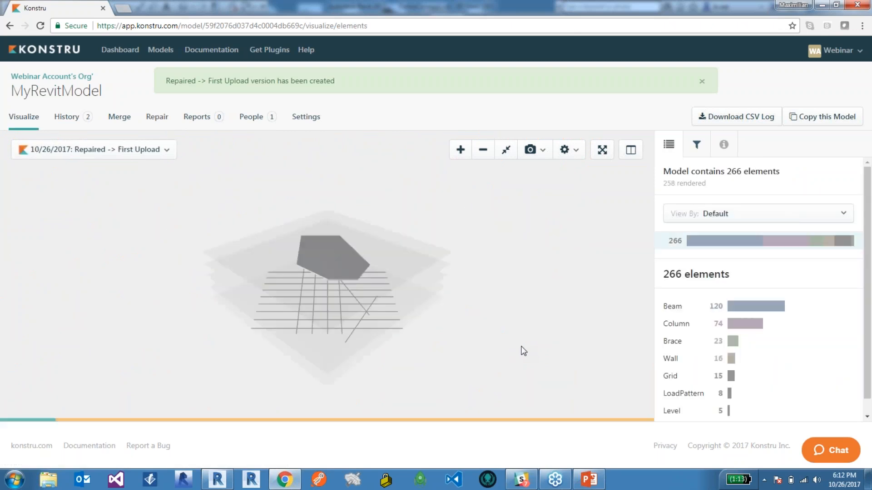
View the repaired version by Change against First Upload and open the details of the updated top-floor brace.
left_click_drag(297, 218, 372, 317)
scroll(331, 296, "up", 4)
left_click_drag(330, 296, 391, 290)
scroll(336, 296, "up", 2)
scroll(356, 296, "up", 3)
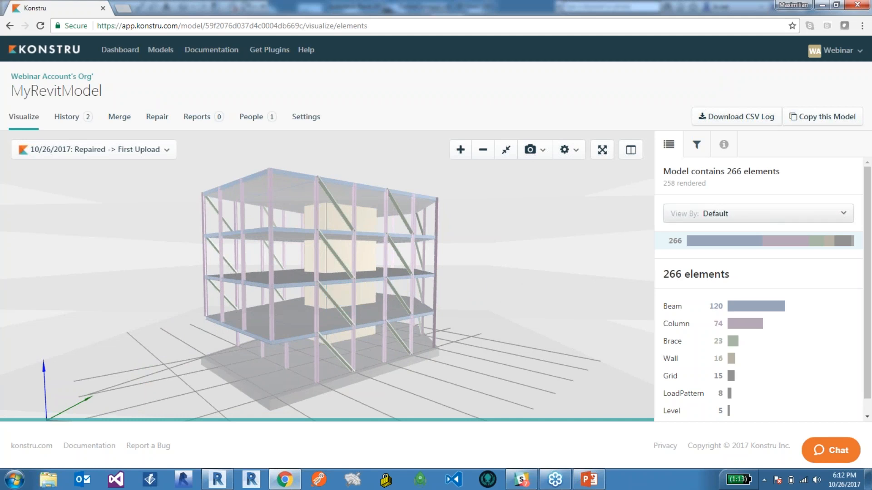
left_click(679, 218)
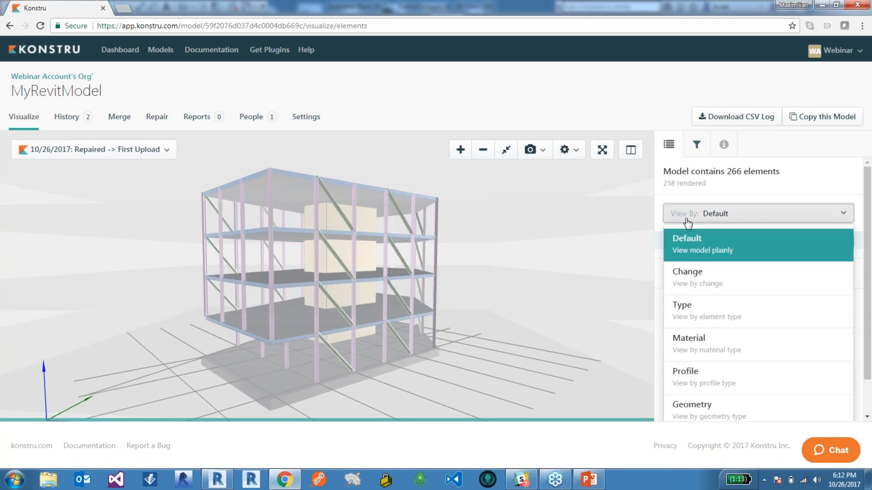
left_click(698, 280)
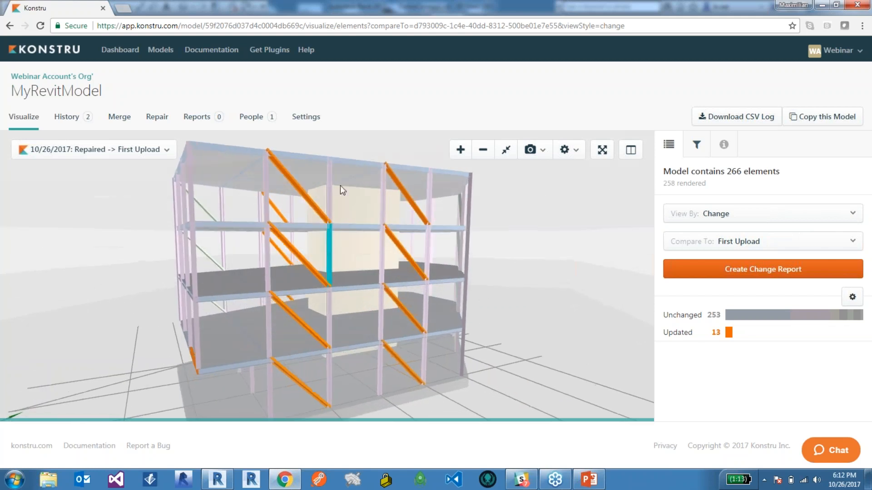
left_click(310, 201)
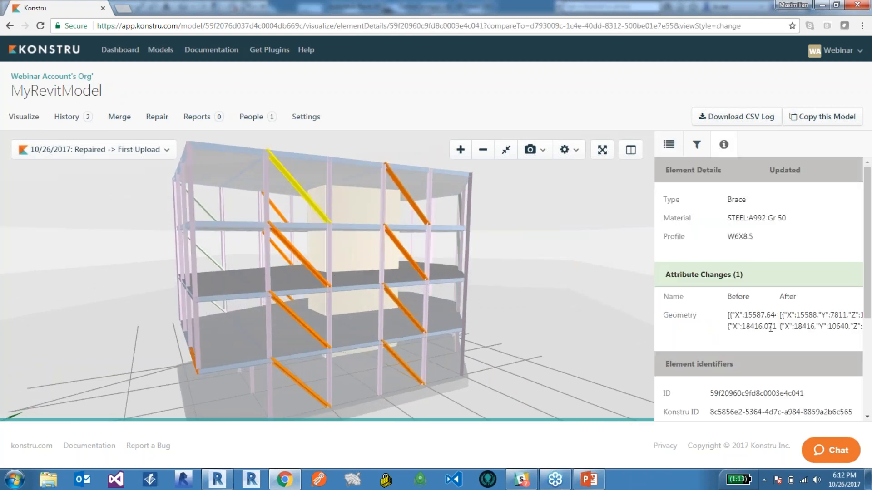
Examine the updated braces and the lowest-floor corner beam from several sides of the building.
left_click_drag(311, 284, 402, 280)
scroll(368, 312, "up", 5)
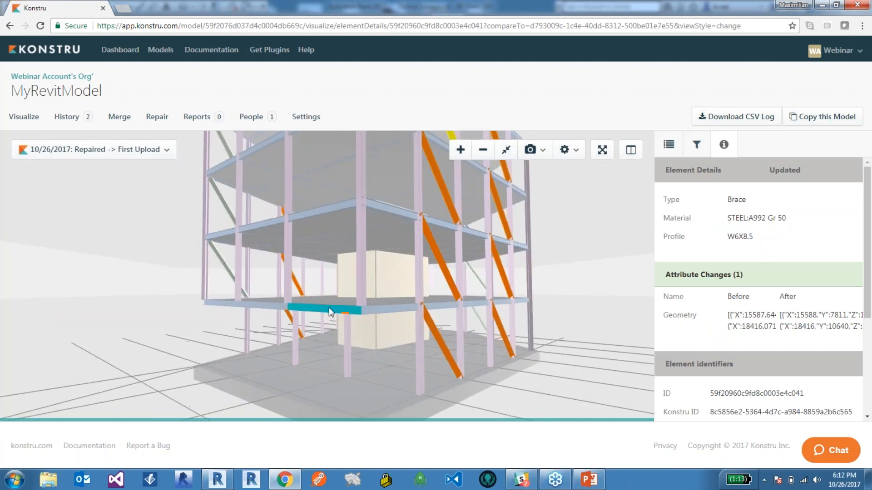
left_click_drag(359, 313, 350, 366)
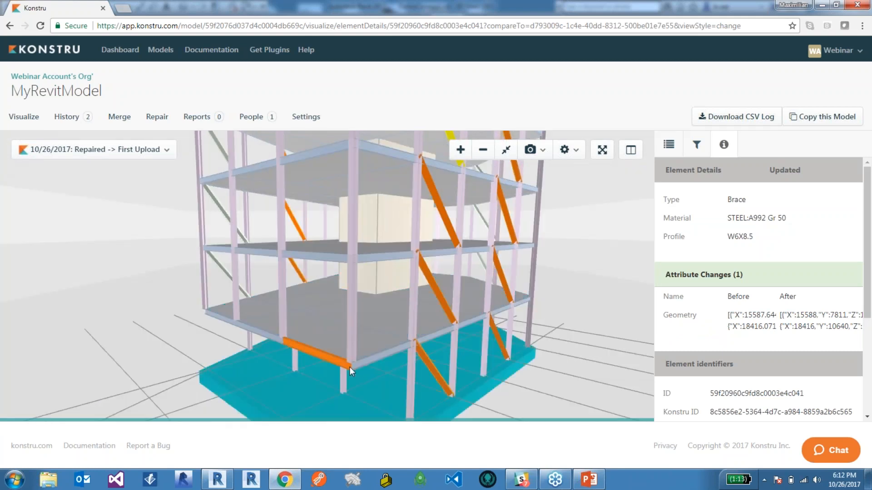
left_click_drag(309, 334, 446, 331)
left_click_drag(207, 296, 328, 251)
right_click_drag(246, 253, 272, 234)
Show the model as wireframe and examine how the updated braces meet the beams and columns.
left_click(573, 150)
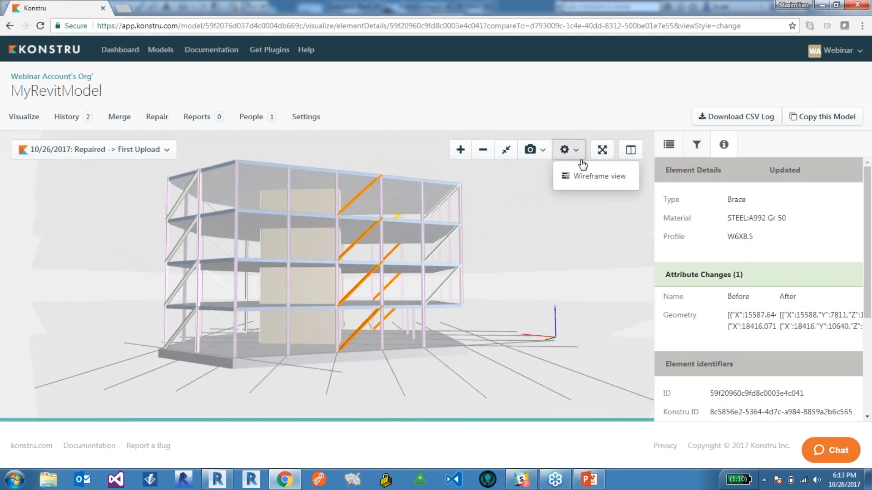
left_click(585, 177)
left_click_drag(444, 230, 340, 295)
scroll(307, 205, "up", 6)
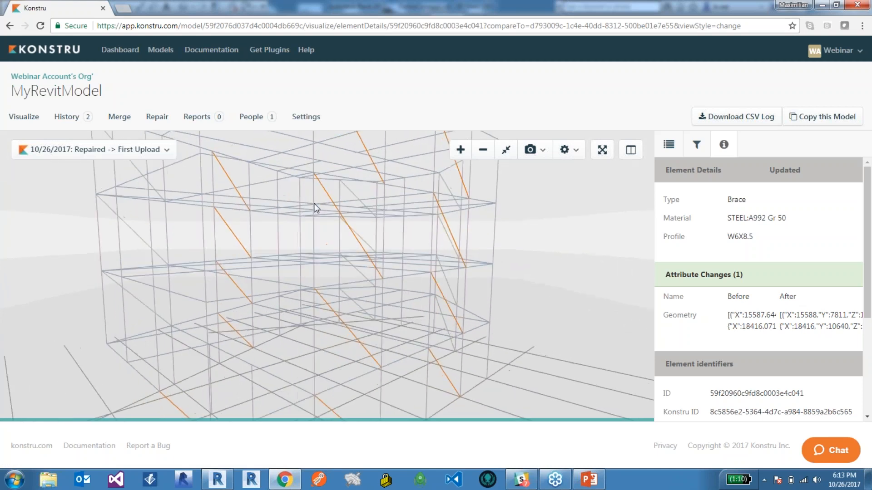
left_click_drag(316, 207, 318, 206)
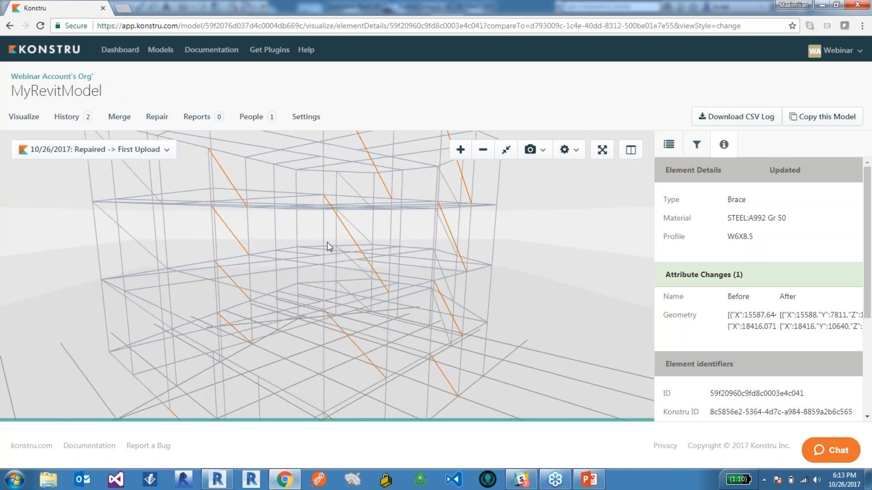
Switch to Revit and start downloading MyRevitModel from Konstru into DemoConnect.rvt.
left_click(217, 479)
left_click(15, 41)
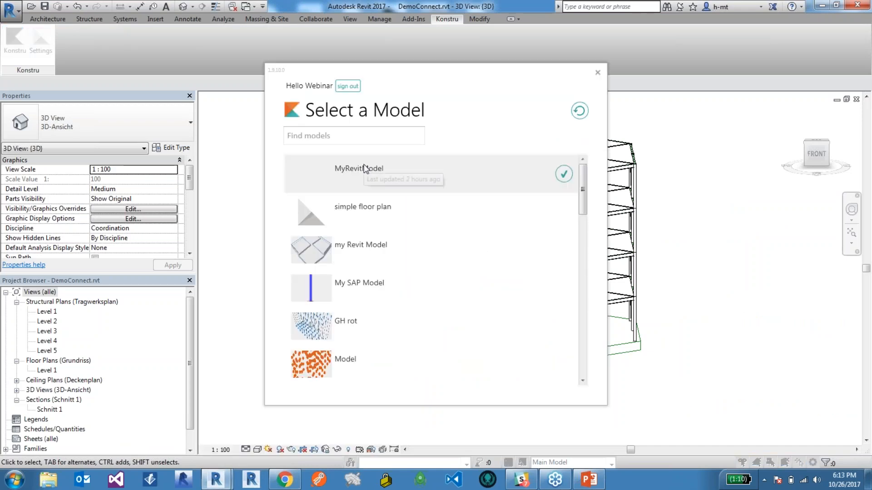
left_click(564, 173)
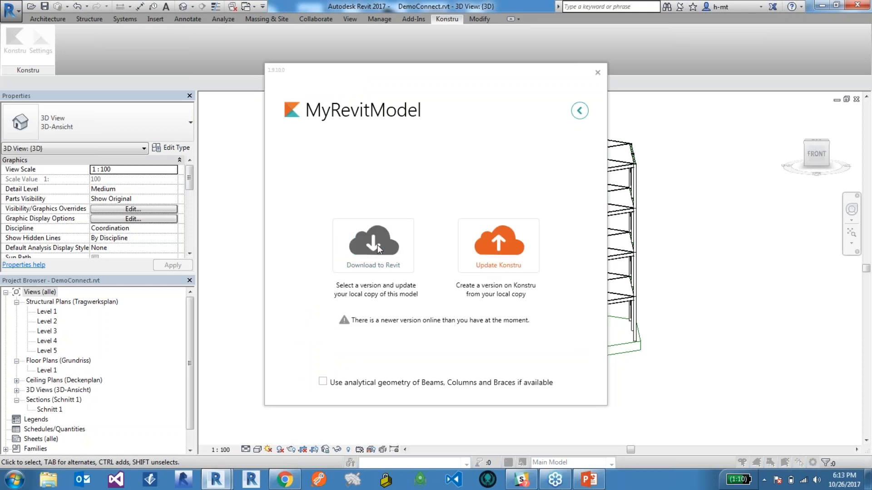
left_click(378, 248)
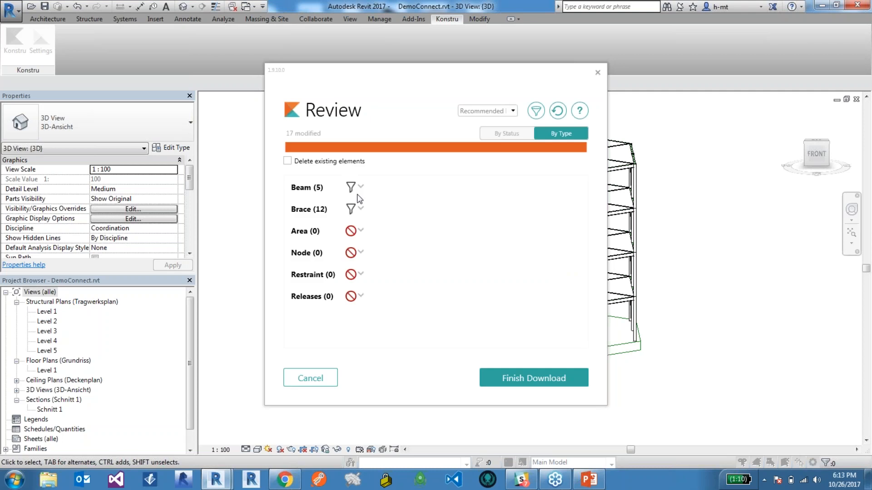
Review the list of updated braces and proceed with the download using the recommended filters.
left_click(361, 210)
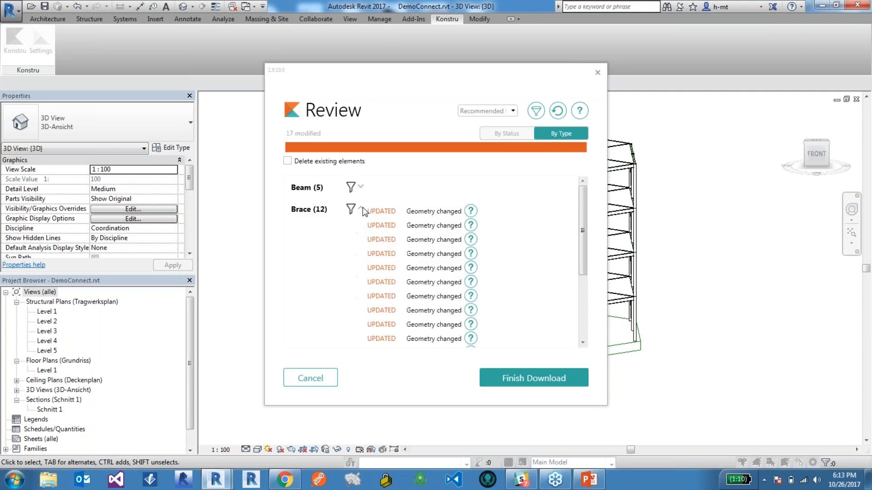
scroll(444, 234, "down", 3)
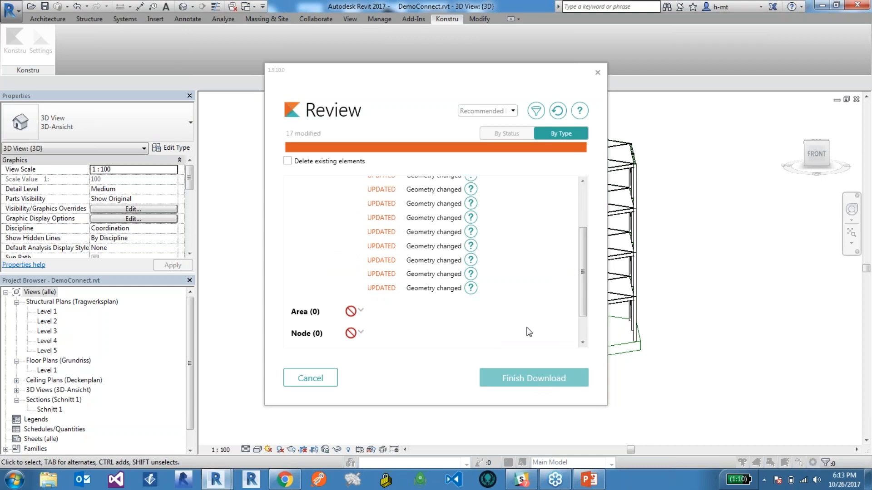
left_click(536, 374)
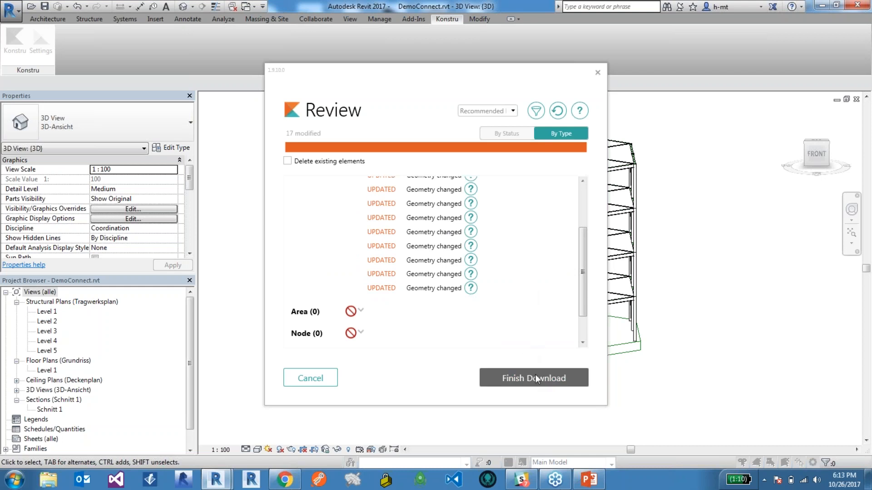
Accept the profile mapping to W6X8.5 for beams/braces and W18X40 for columns, and close the completed download.
left_click(634, 354)
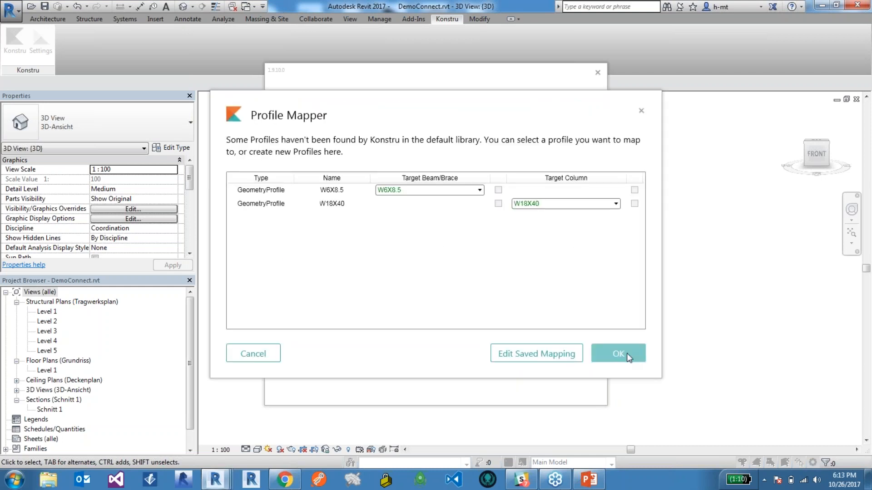
left_click(634, 355)
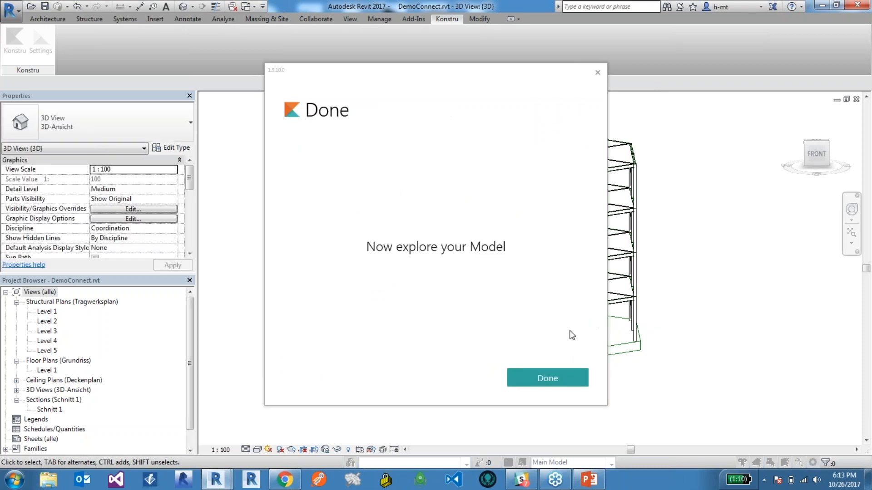
left_click(548, 382)
Inspect the Level 2 girder at the building's front corner and its connection to the adjoining beam.
scroll(454, 347, "up", 5)
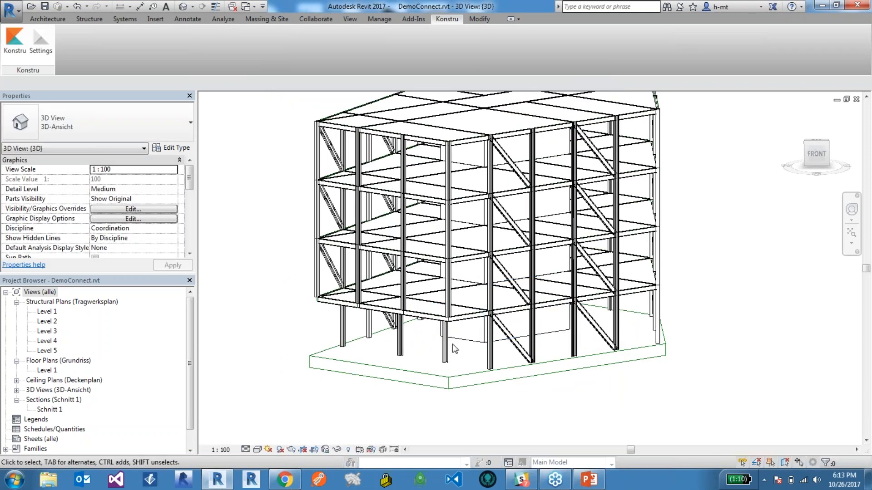
left_click(425, 299)
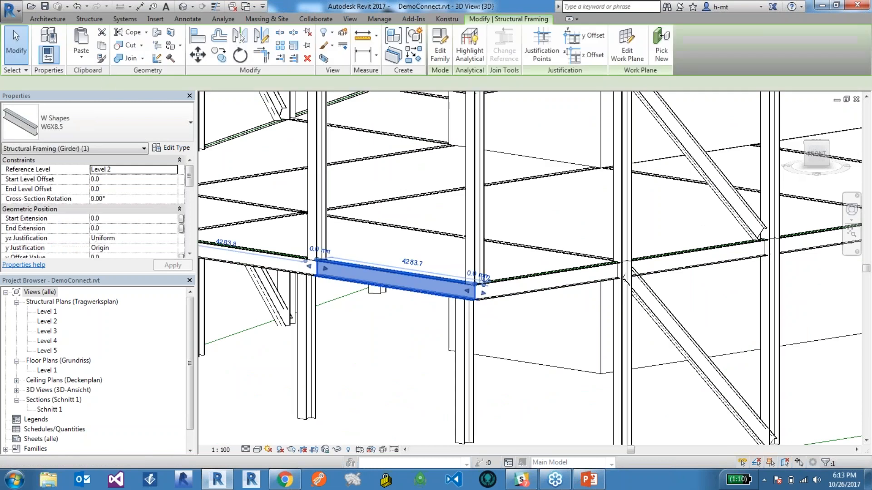
scroll(481, 283, "up", 3)
scroll(484, 282, "down", 5)
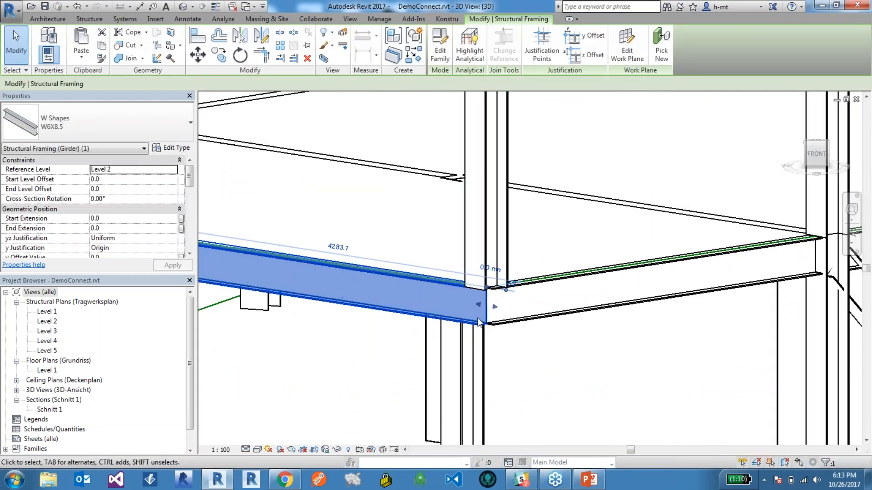
key("Escape")
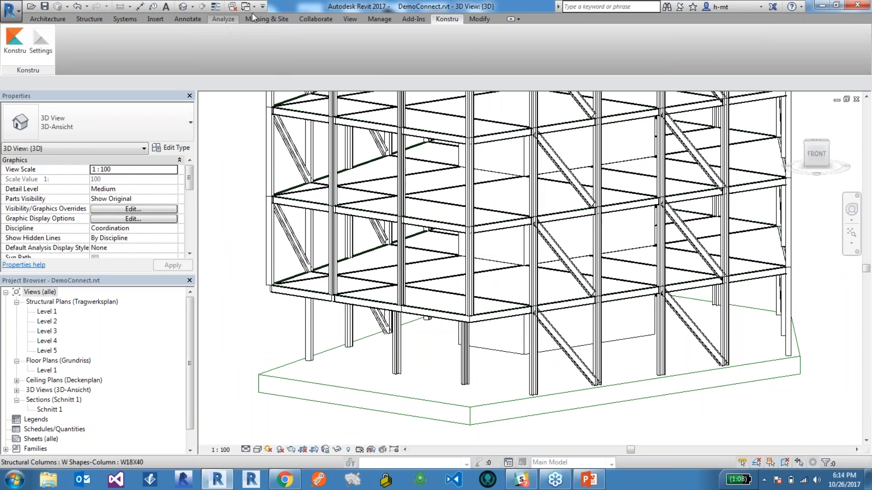
Turn on the analytical model categories in the 3D view's visibility/graphics settings.
left_click(223, 19)
left_click(350, 19)
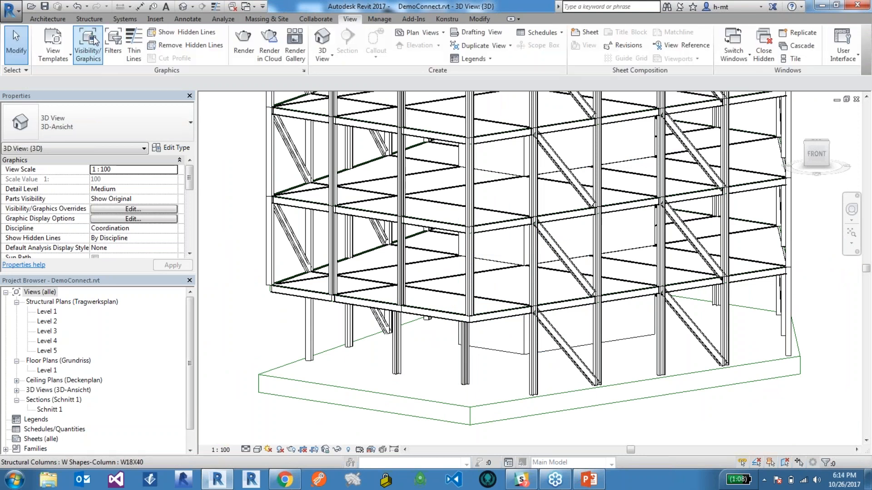
left_click(91, 41)
left_click(390, 93)
left_click(241, 107)
left_click(489, 387)
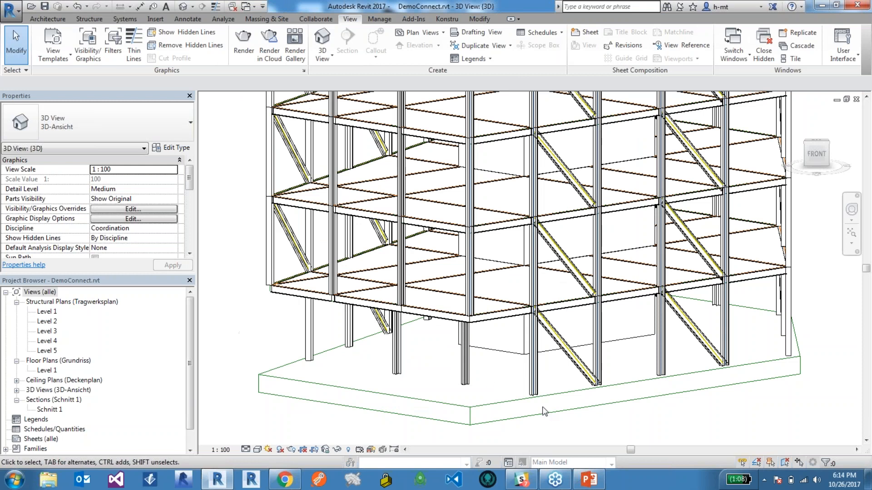
Set the 3D view's visual style to Wireframe and examine the analytical lines at the repaired base corner.
scroll(461, 312, "up", 5)
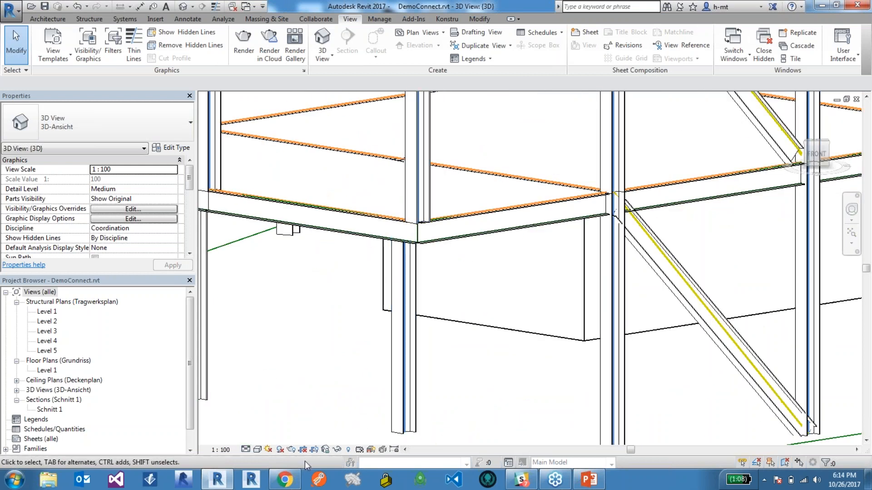
left_click(257, 450)
left_click(280, 383)
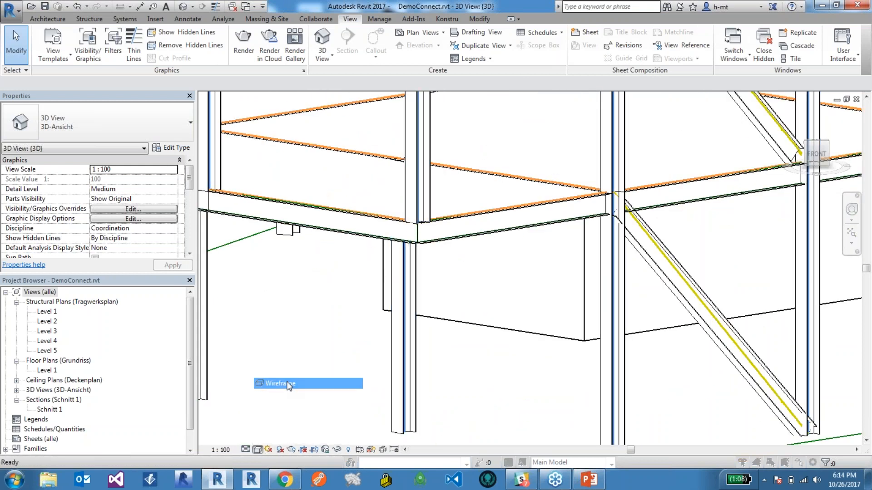
left_click(510, 284)
scroll(413, 222, "up", 2)
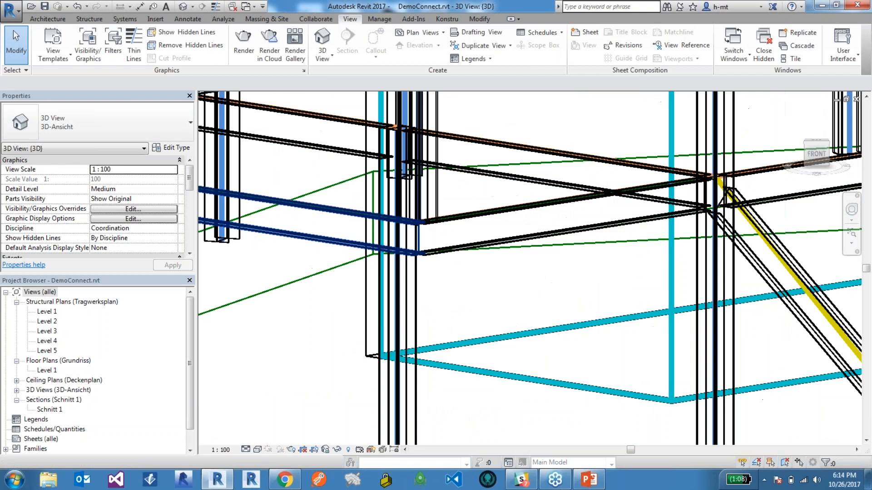
Switch to Chrome and look over the Konstru model from different angles.
scroll(505, 292, "down", 2)
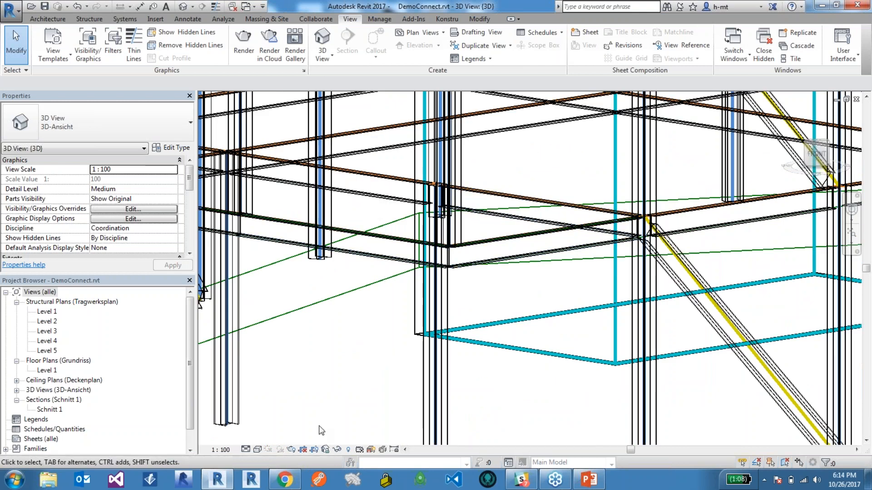
left_click(284, 479)
left_click_drag(417, 274, 338, 294)
left_click_drag(405, 372, 421, 286)
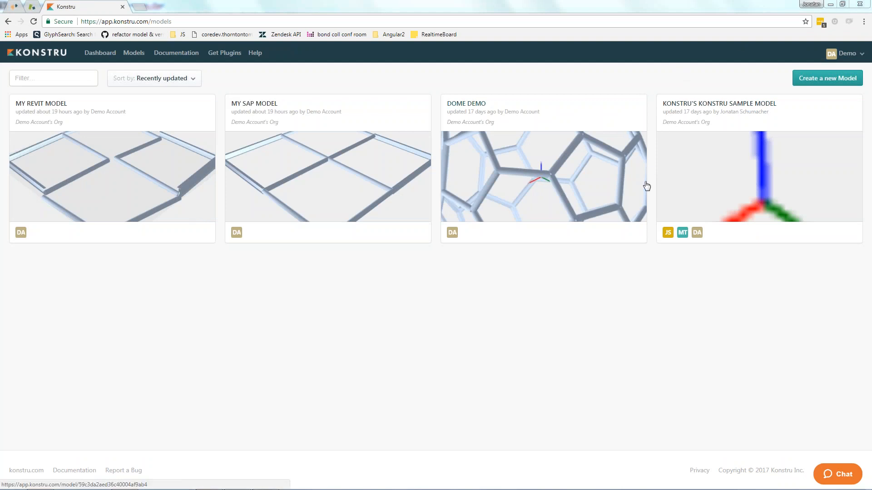
Switch to Rhino, restore the four-viewport layout and examine the green framing line against the red line in the Front view.
mouse_move(540, 489)
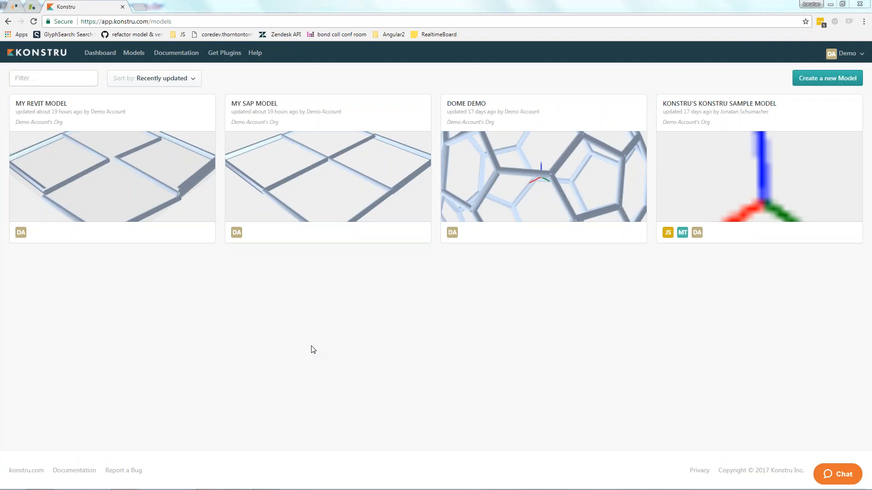
mouse_move(276, 488)
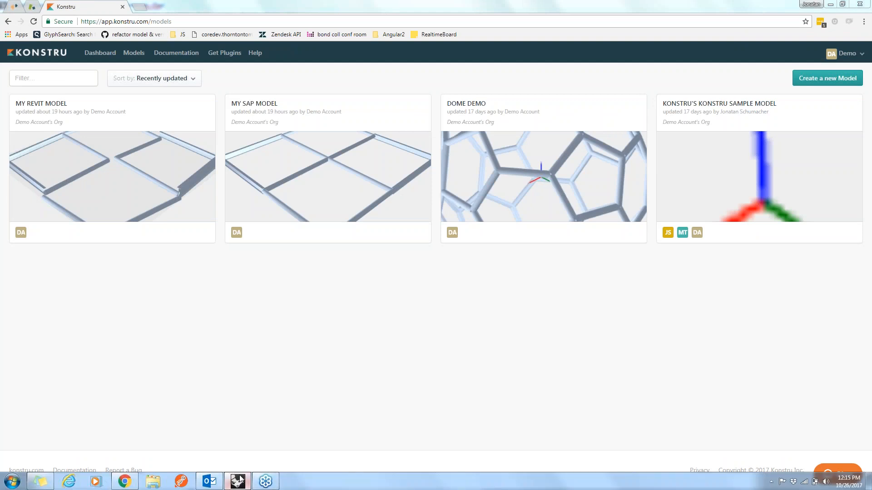
left_click(237, 481)
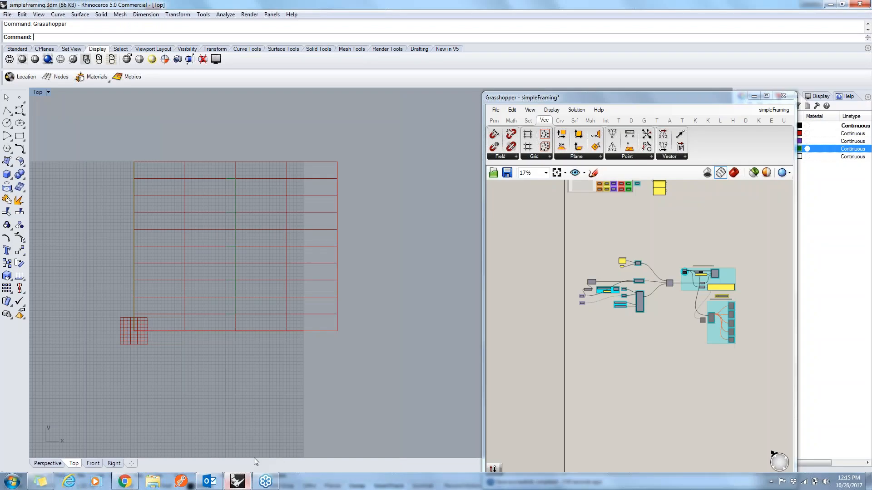
double_click(36, 94)
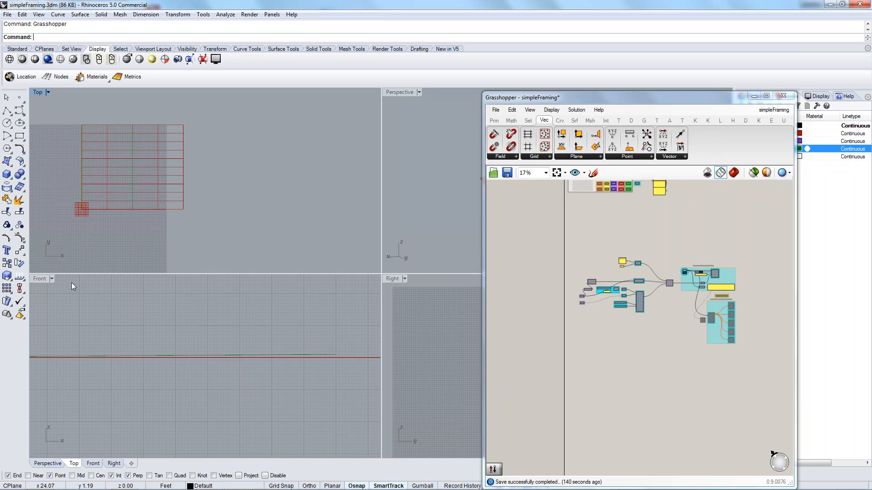
left_click(96, 307)
scroll(343, 360, "up", 3)
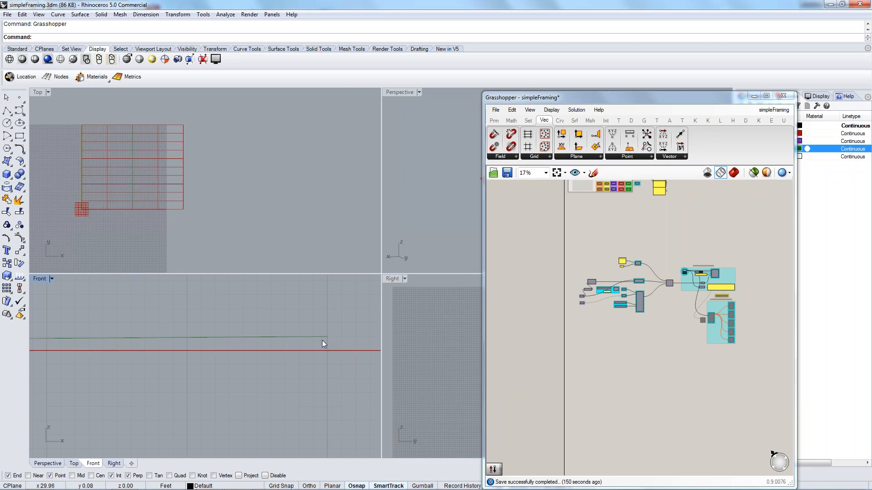
scroll(327, 337, "up", 6)
scroll(322, 346, "up", 5)
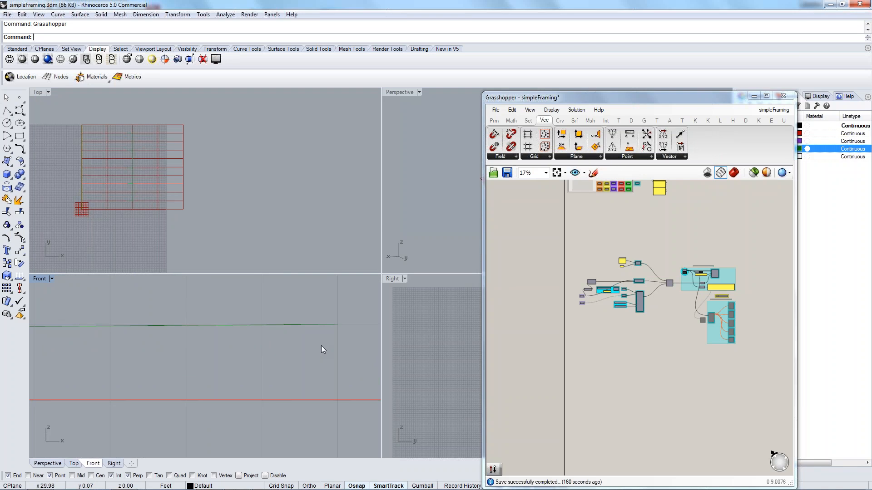
right_click_drag(641, 395, 606, 414)
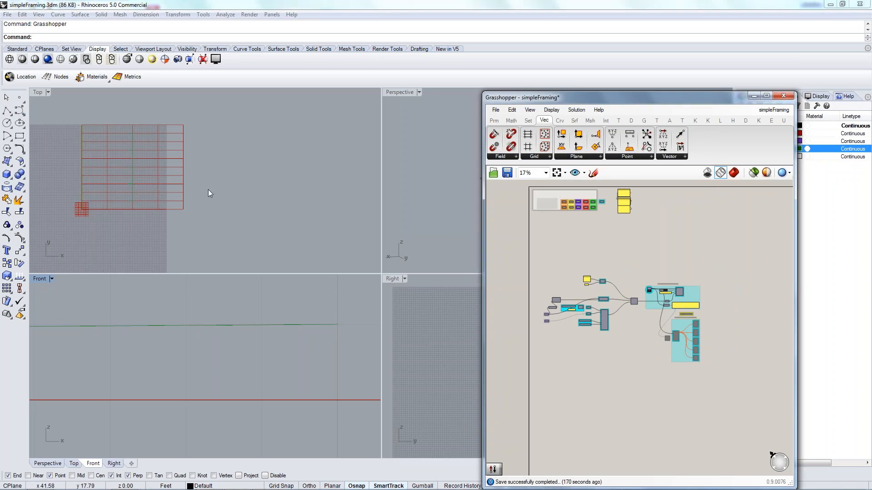
scroll(645, 303, "up", 6)
Switch to Konstru in the browser and create a new model named "simple floor plan".
key("alt+Tab")
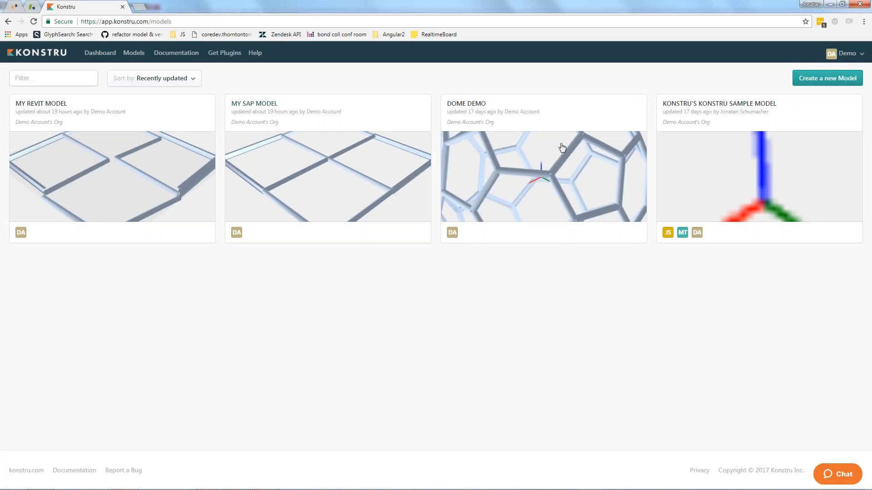
left_click(808, 78)
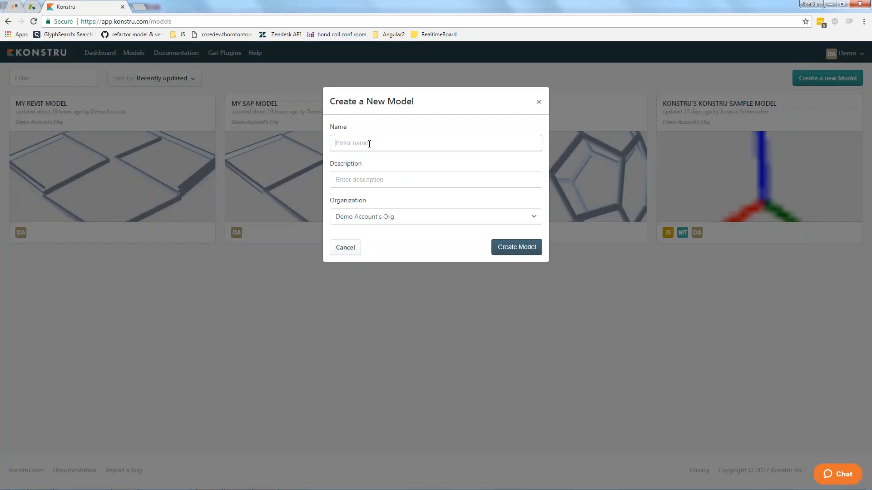
type("DS")
key("BackSpace")
key("BackSpace")
key("Down")
key("Down")
key("Return")
left_click(522, 246)
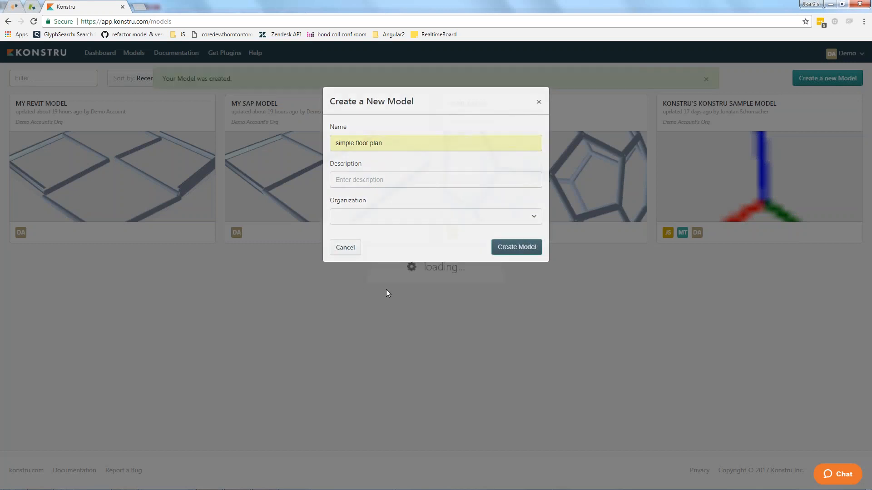
Return to Grasshopper and select the simple floor plan model as the target of the Create Konstru Version group.
key("alt+Tab")
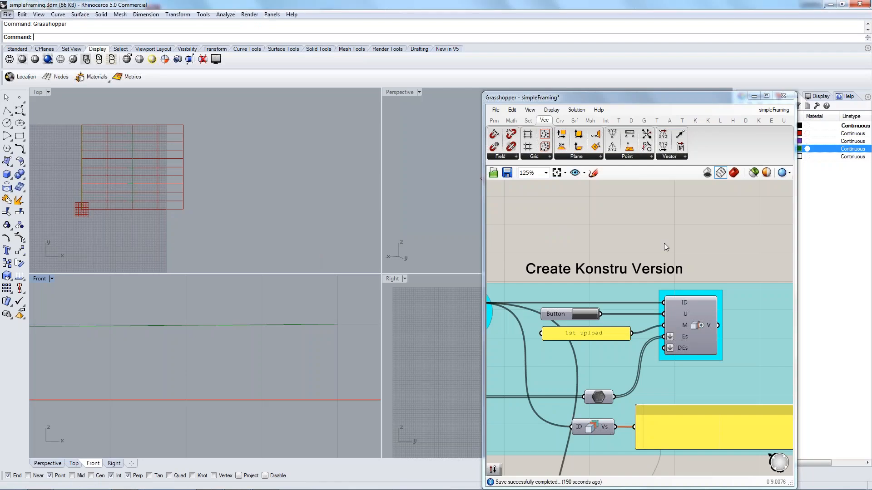
right_click_drag(583, 249, 683, 234)
left_click(567, 305)
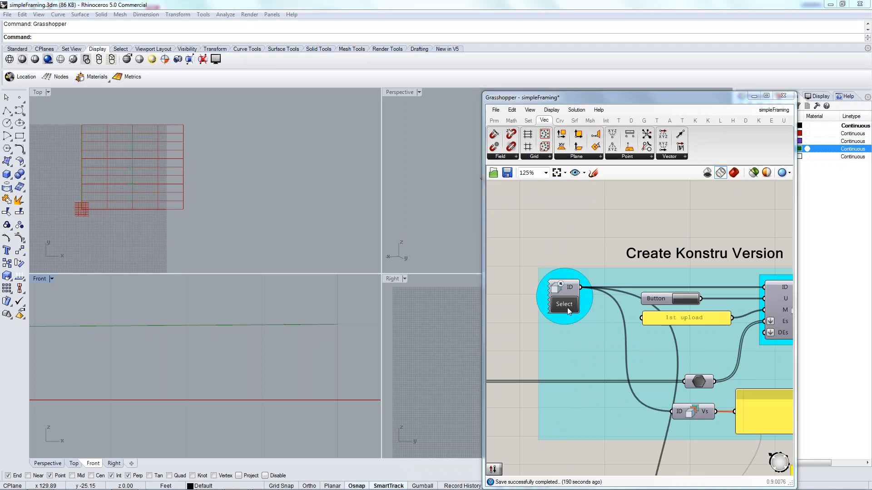
left_click(339, 192)
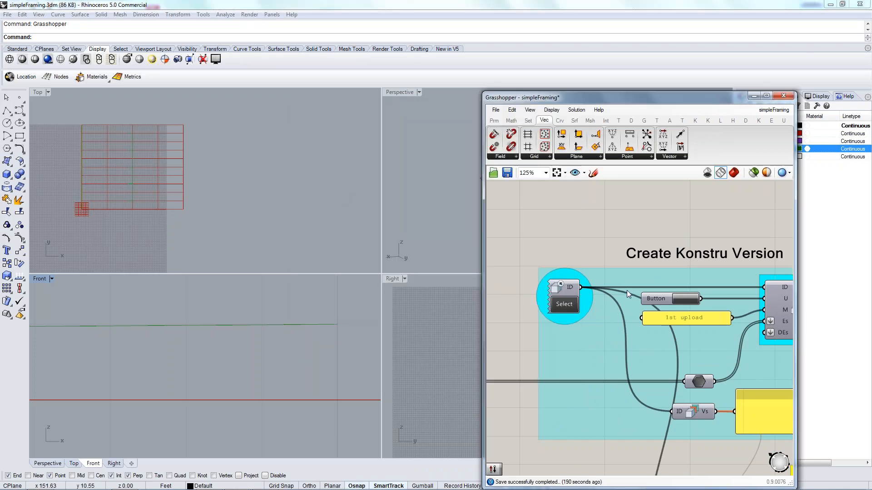
Upload the framing to Konstru with the message "1st upload", finish the update and close the old Konstru browser tab.
right_click_drag(611, 233, 575, 231)
left_click(656, 303)
left_click(650, 297)
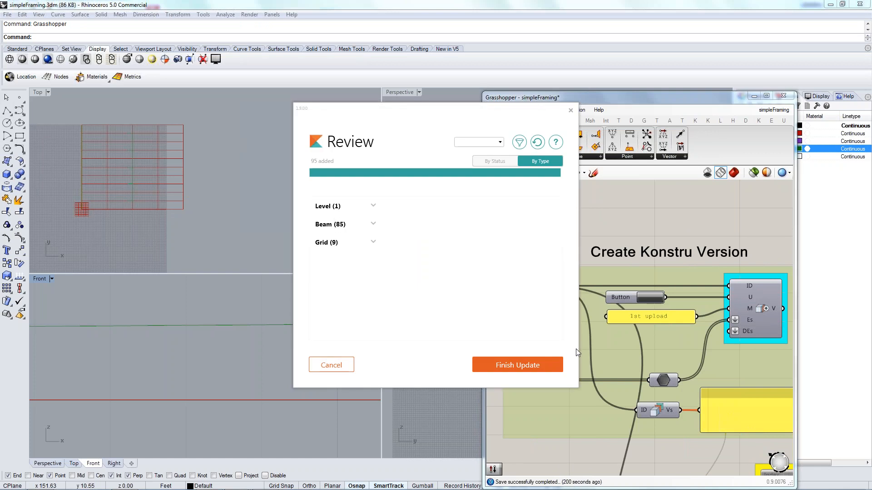
left_click(529, 365)
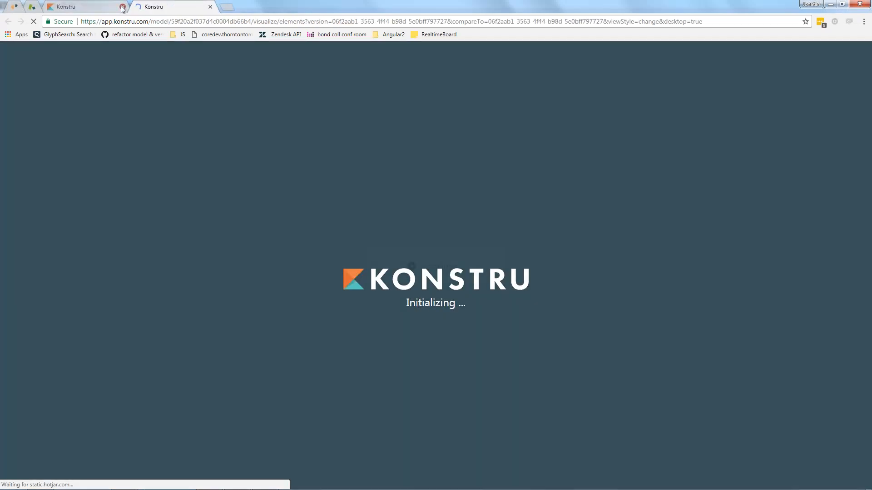
left_click(123, 7)
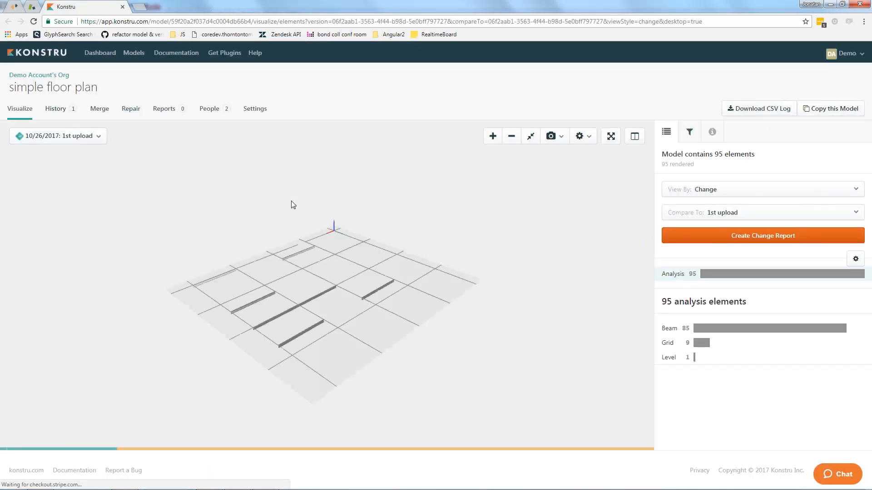
Examine the uploaded beams and grids of the simple floor plan edge-on from the side.
mouse_move(325, 328)
left_mouse_down()
mouse_move(319, 342)
mouse_move(309, 337)
mouse_move(301, 301)
mouse_move(303, 324)
mouse_move(320, 314)
left_mouse_up()
scroll(320, 315, "up", 6)
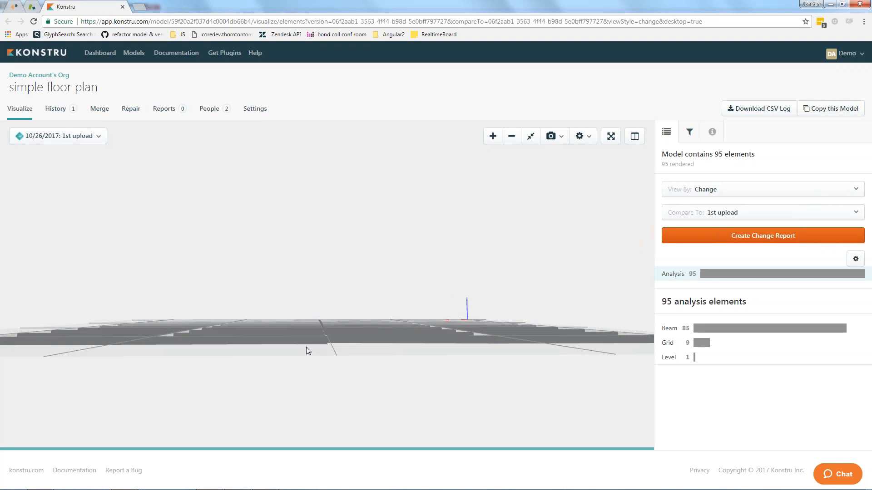
scroll(313, 345, "down", 5)
Examine the floor plan's centre line full screen in wireframe view, turning wireframe off and leaving full screen when done.
left_click(615, 138)
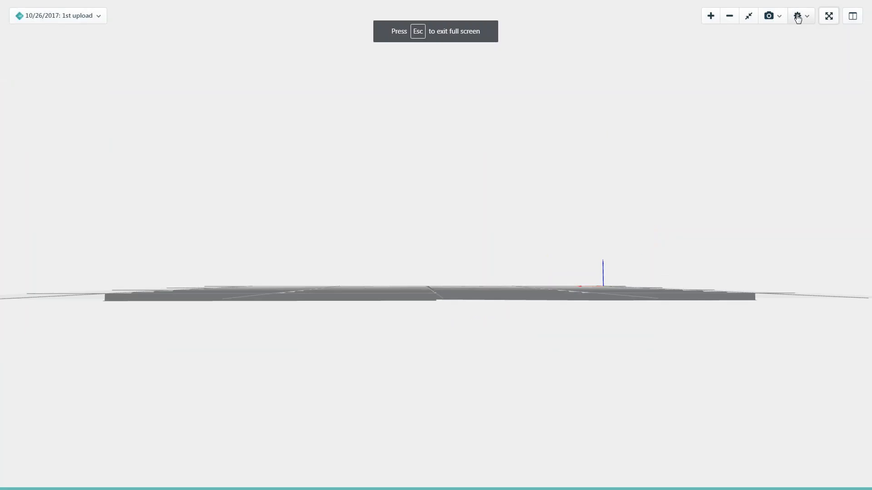
left_click(797, 19)
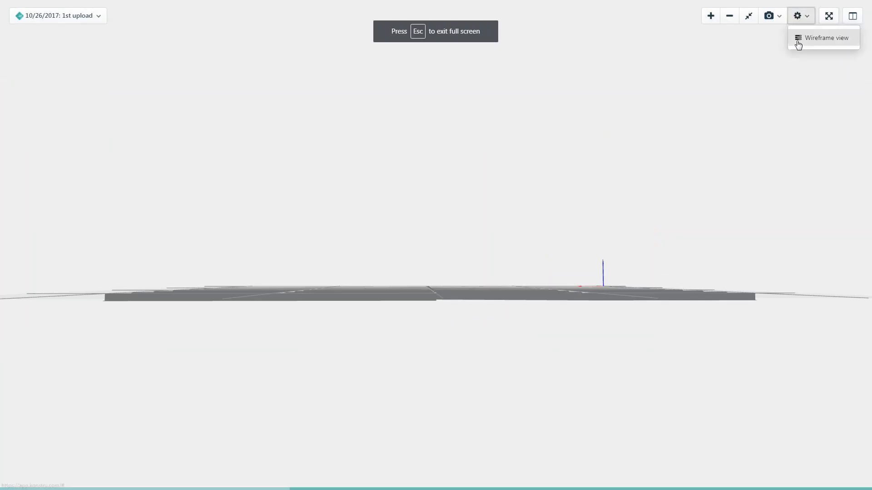
left_click(799, 39)
left_click_drag(463, 263, 502, 399)
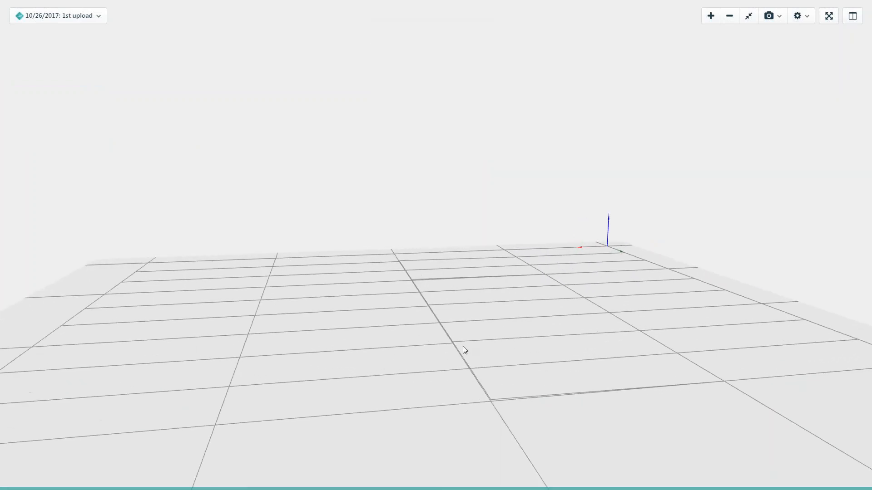
scroll(413, 279, "down", 5)
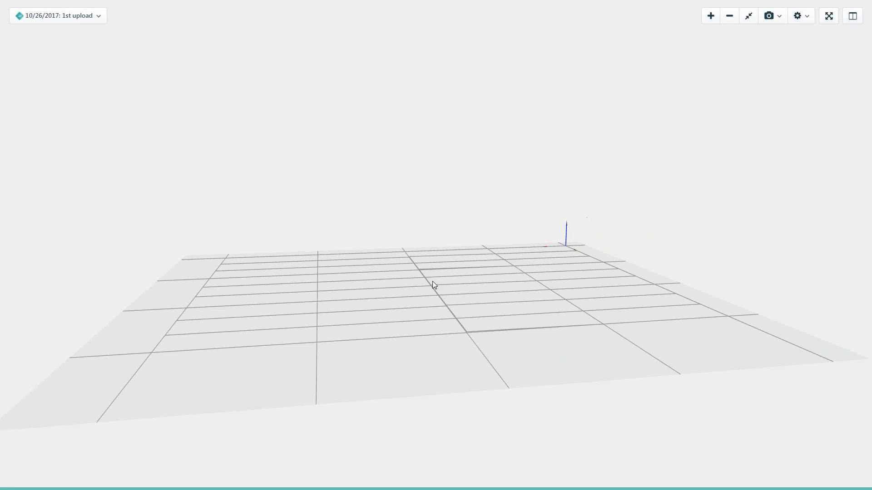
left_click(798, 18)
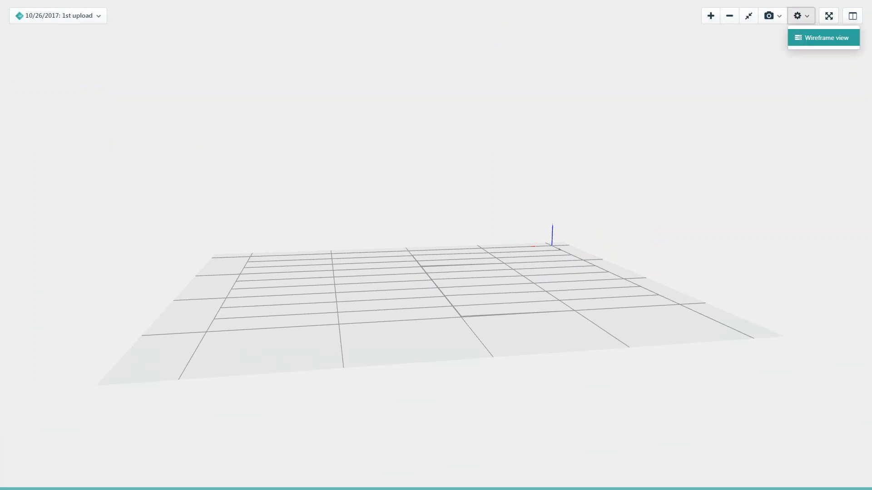
left_click(802, 38)
left_click(829, 16)
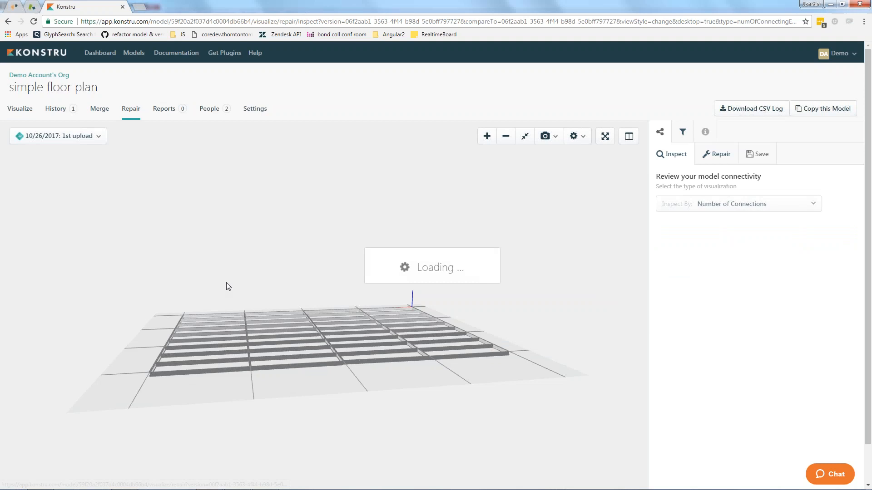
Inspect the floor plan's connectivity by number of connections, examining the nodes along the middle grid line from above and edge-on.
left_click_drag(293, 295, 332, 314)
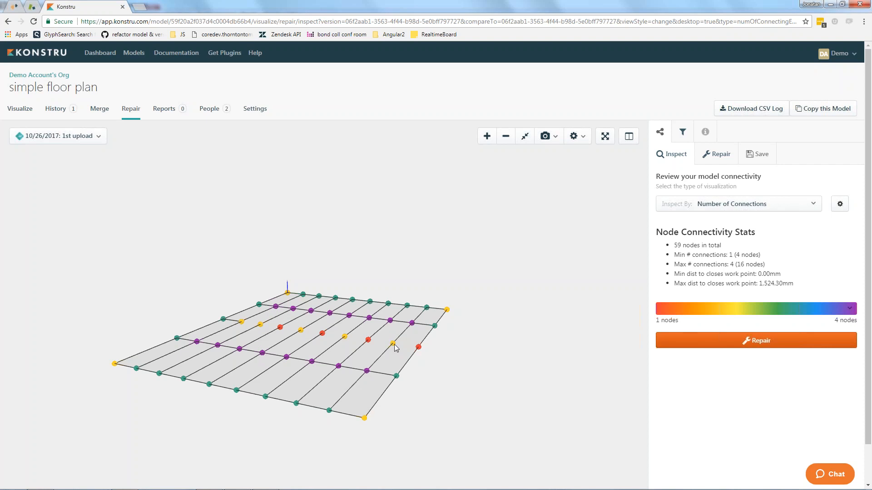
left_click_drag(347, 355, 309, 384)
scroll(309, 387, "up", 2)
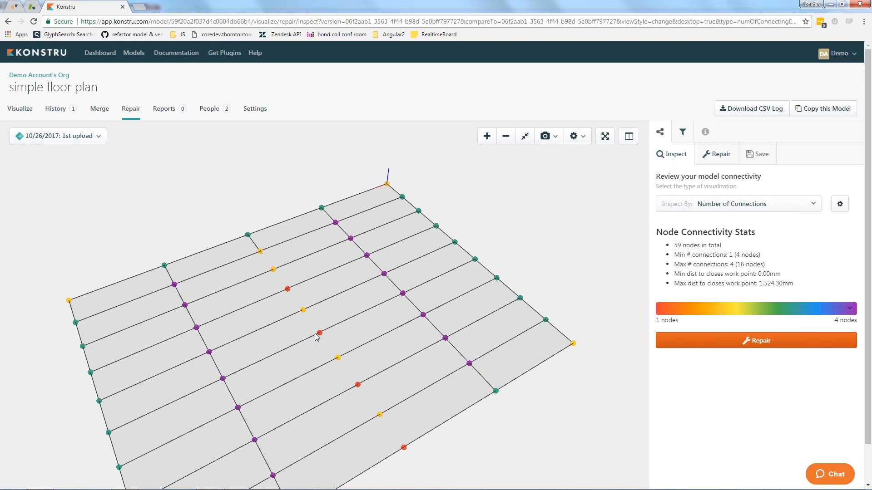
left_click_drag(382, 389, 391, 353)
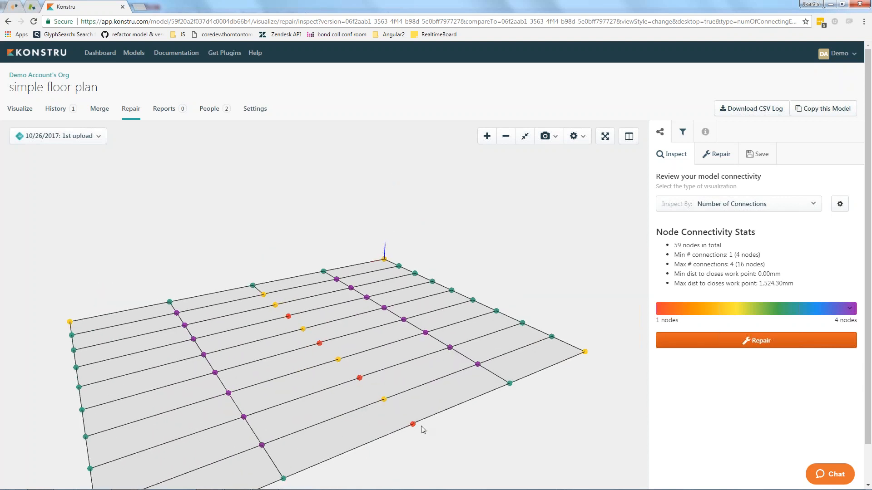
scroll(375, 408, "up", 5)
scroll(394, 417, "down", 2)
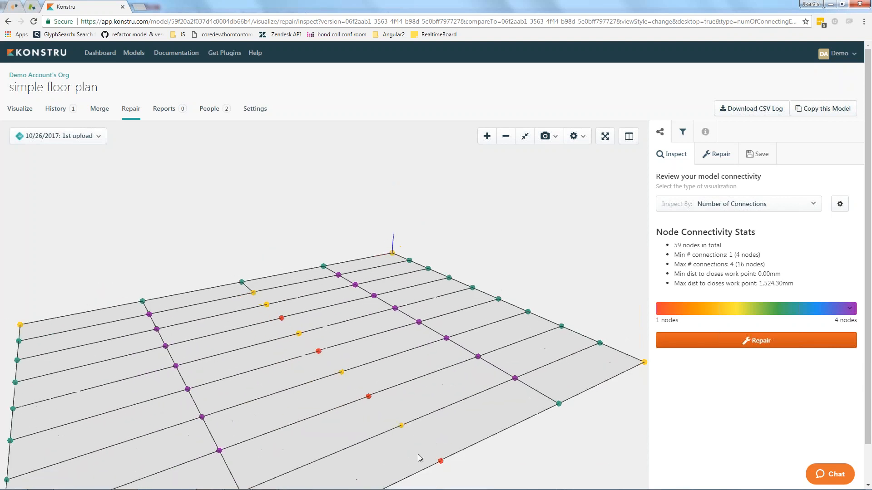
scroll(399, 432, "down", 1)
scroll(377, 406, "down", 1)
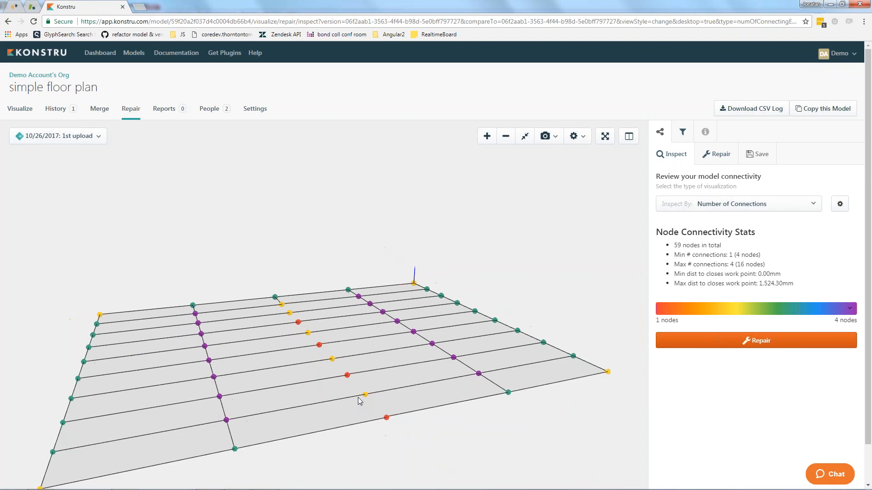
left_click_drag(360, 400, 313, 410)
scroll(314, 410, "down", 1)
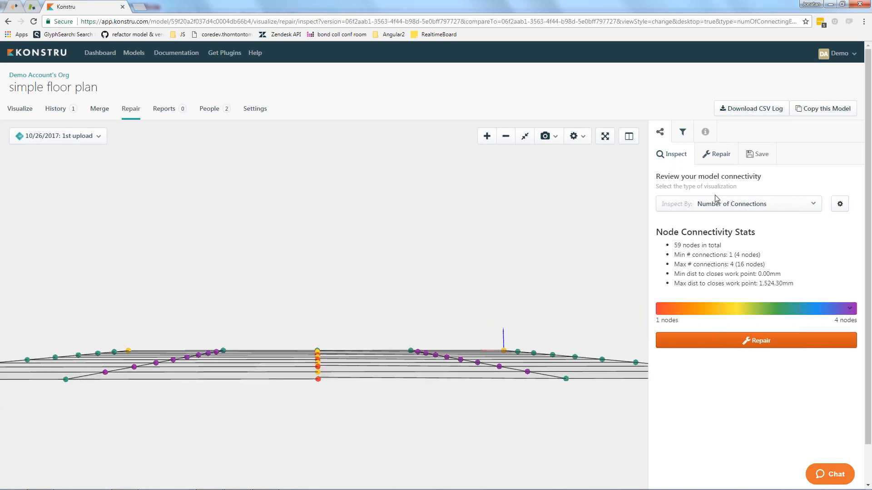
Enable projecting lines to the closest level with a 300 mm tolerance and preview the repair.
left_click(720, 155)
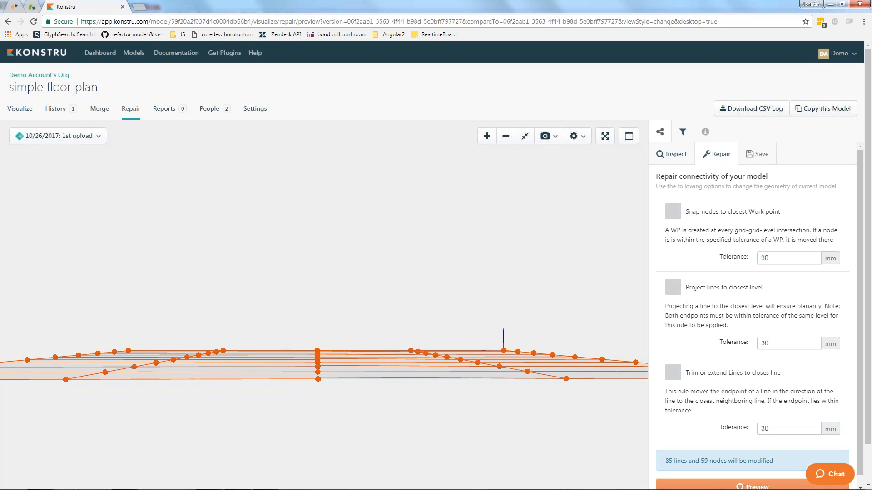
left_click(673, 292)
left_click(774, 343)
left_click_drag(773, 343, 721, 343)
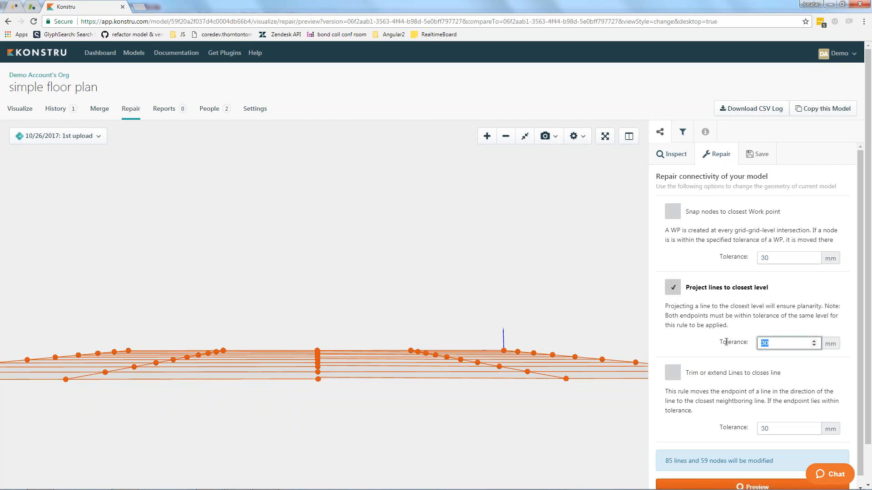
type("300")
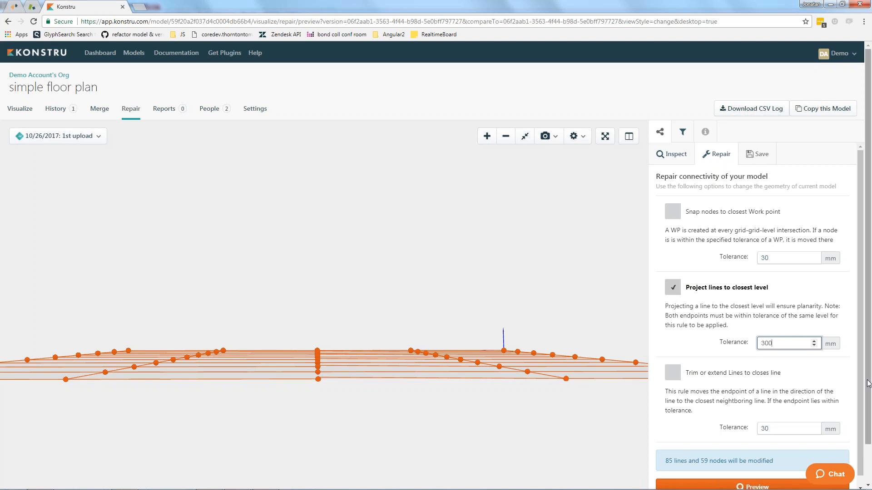
scroll(862, 424, "down", 2)
left_click(754, 444)
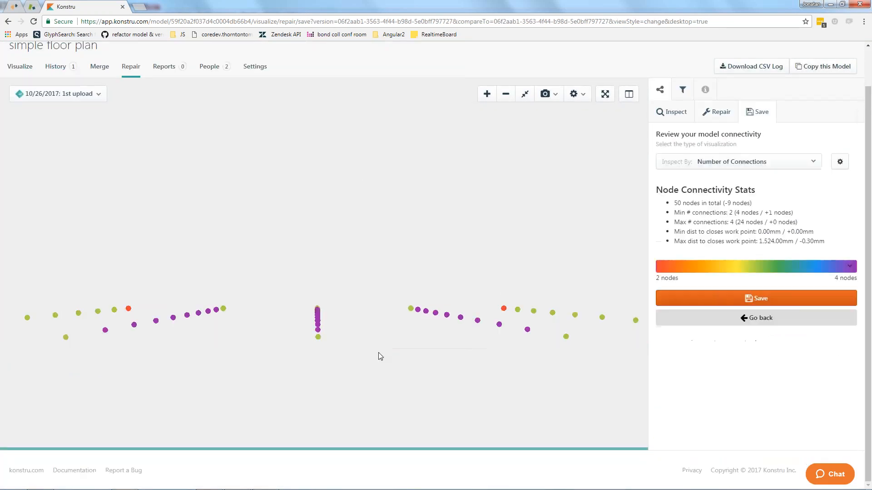
Review the previewed floor plan repair from an angled view and save it as a new model version.
left_click_drag(317, 366, 366, 385)
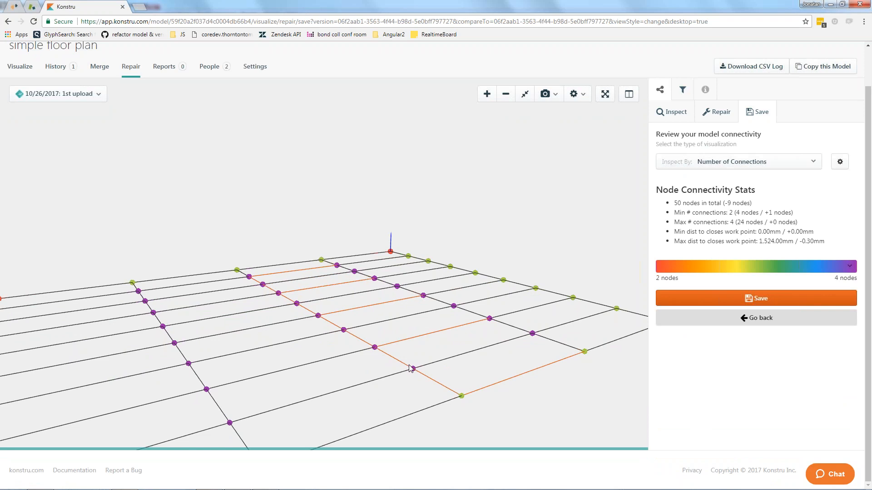
scroll(407, 350, "down", 5)
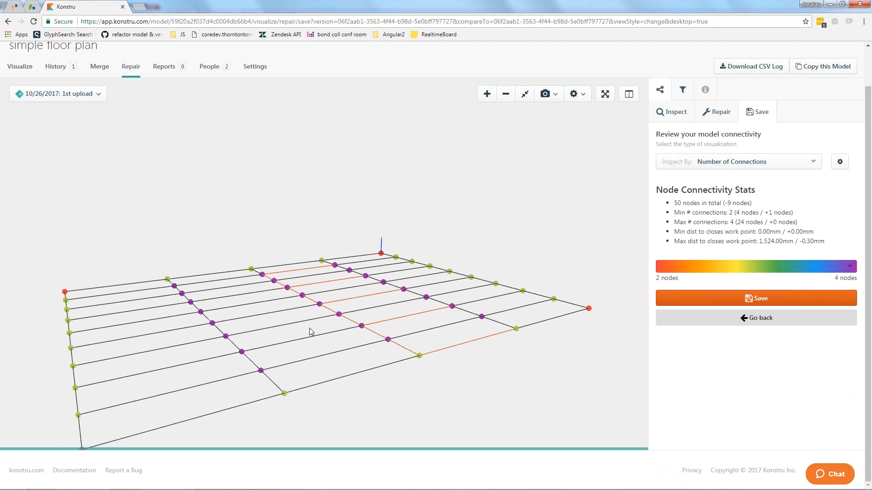
left_click(753, 299)
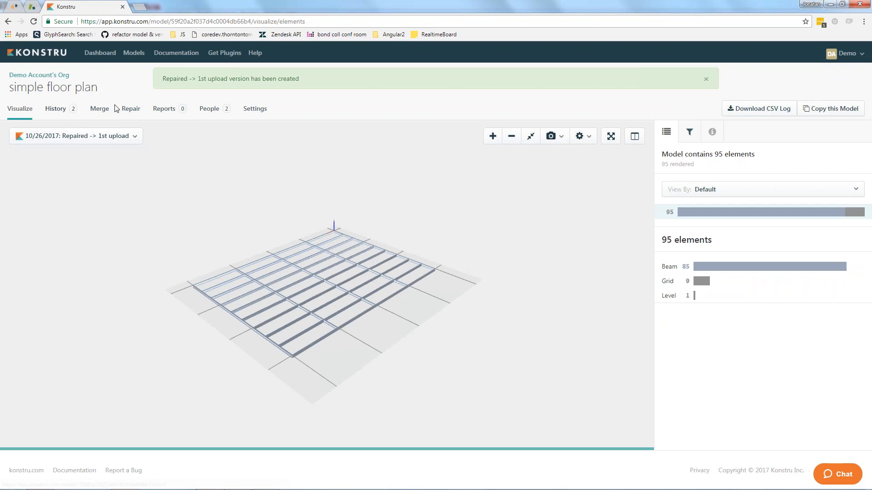
Examine the repaired version's nodes along the grid lines and its repair options, focusing on Snap nodes to closest Work point.
left_click(127, 113)
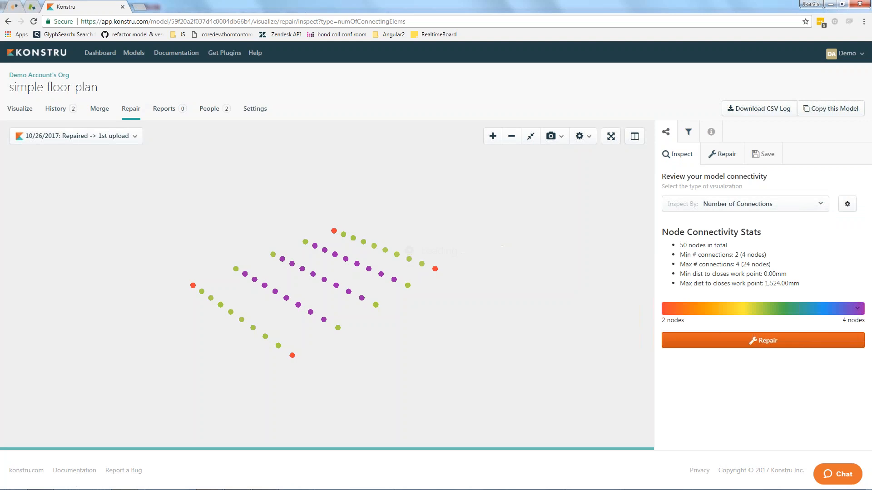
left_click(722, 154)
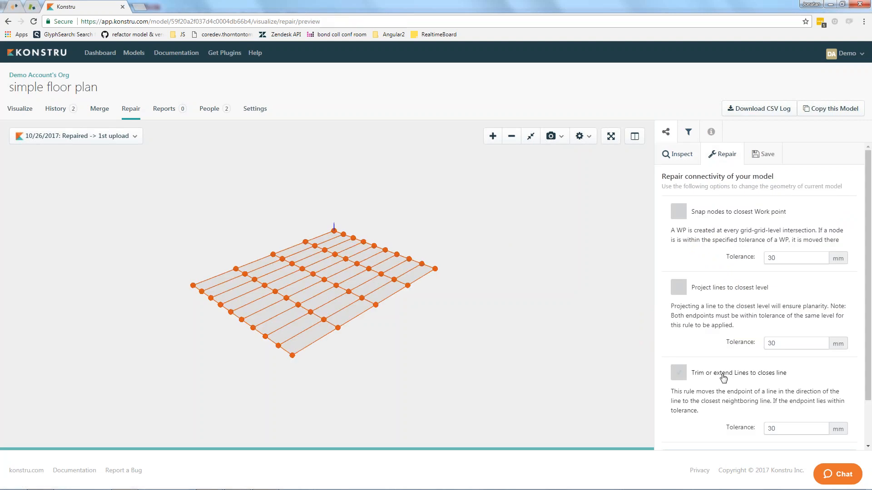
right_click_drag(401, 374, 426, 372)
left_click_drag(427, 375, 412, 362)
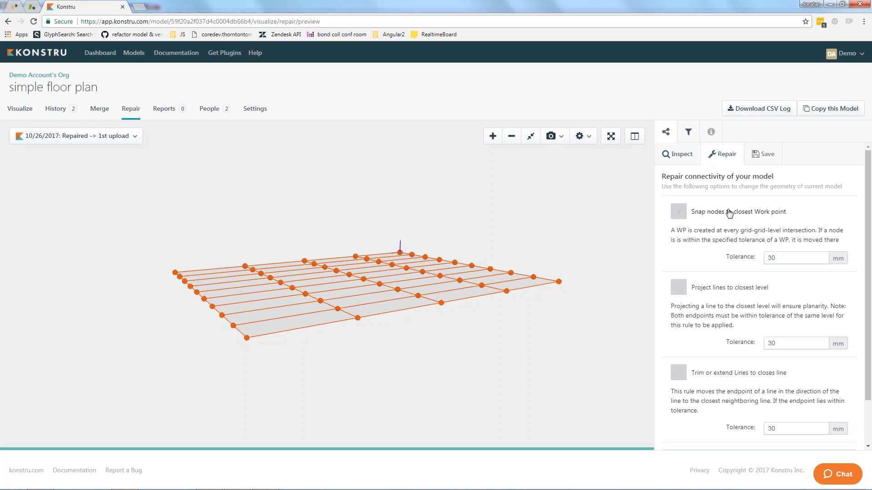
left_click(679, 213)
scroll(347, 356, "up", 5)
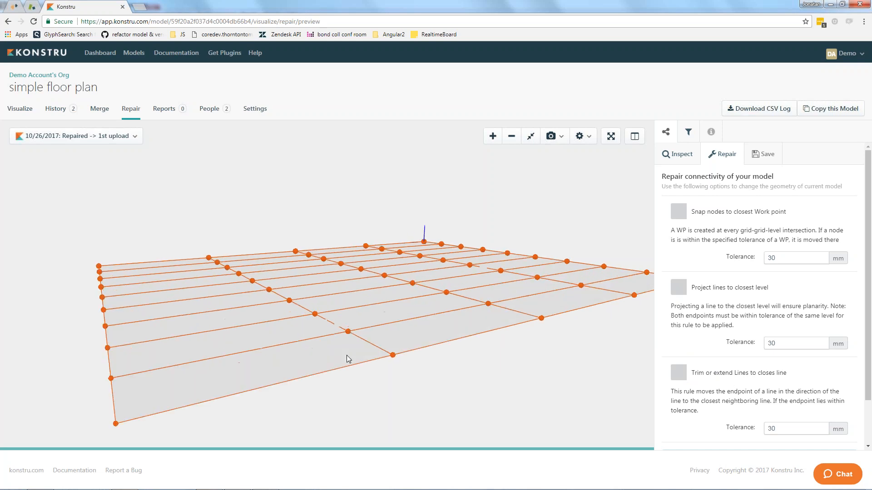
scroll(347, 355, "up", 5)
scroll(379, 365, "down", 3)
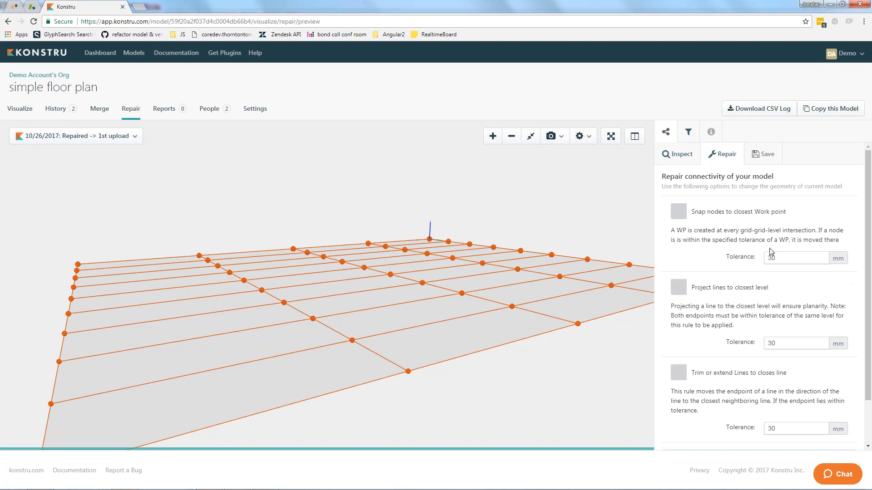
left_click(678, 213)
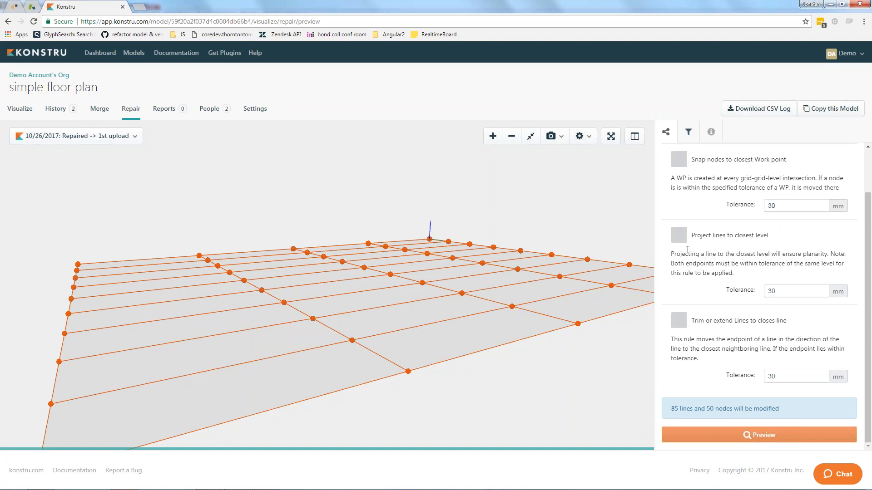
left_click(679, 162)
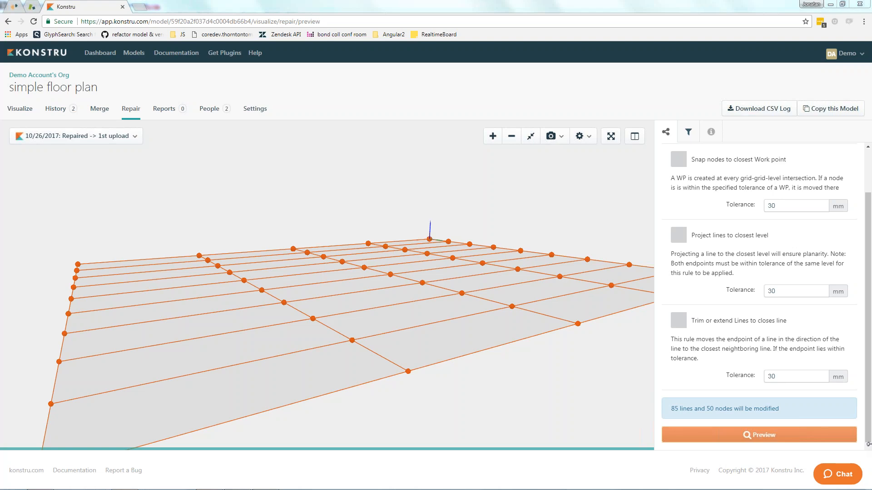
Review the floor plan's version history, comparing the entries for the repaired version and the 1st upload.
left_click(55, 109)
scroll(126, 193, "down", 3)
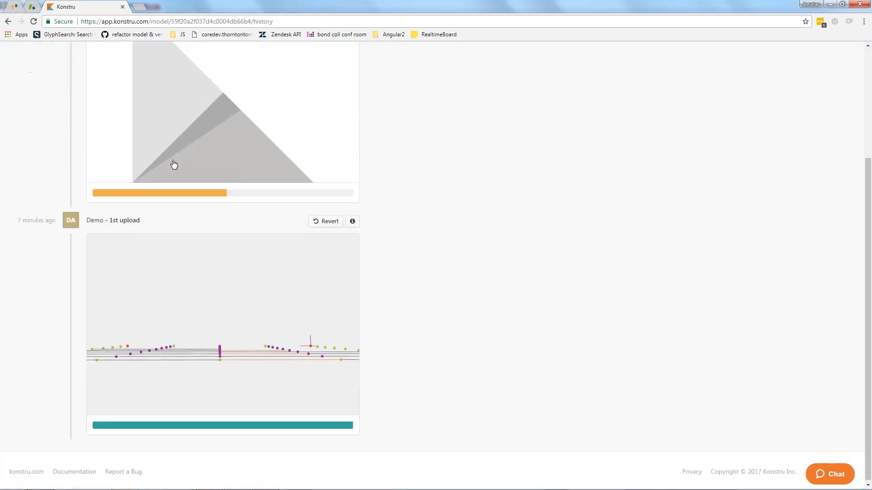
scroll(173, 165, "up", 2)
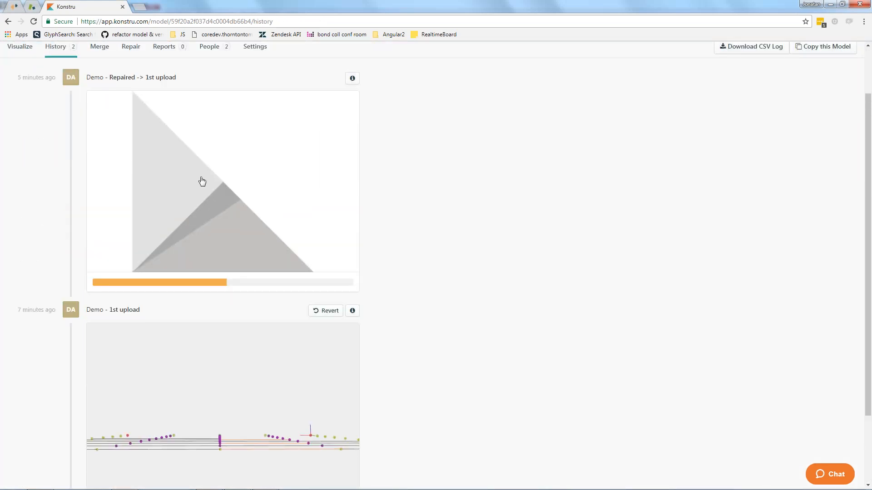
scroll(158, 270, "down", 1)
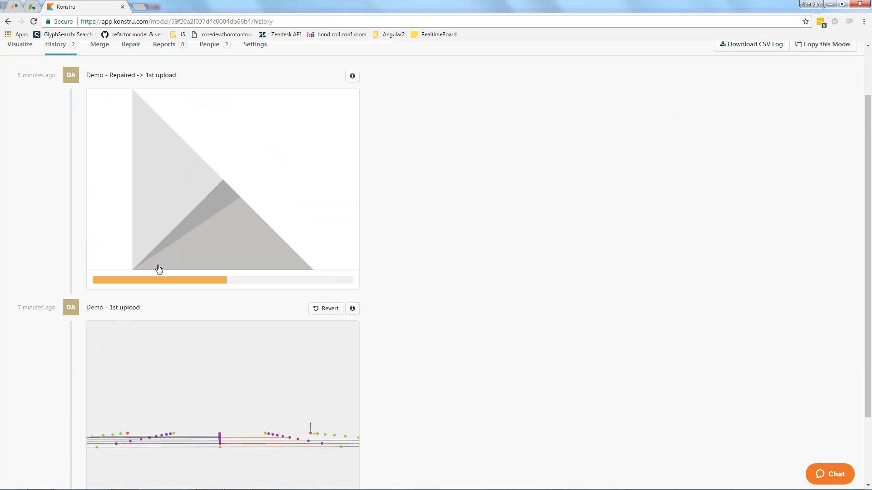
scroll(159, 269, "down", 2)
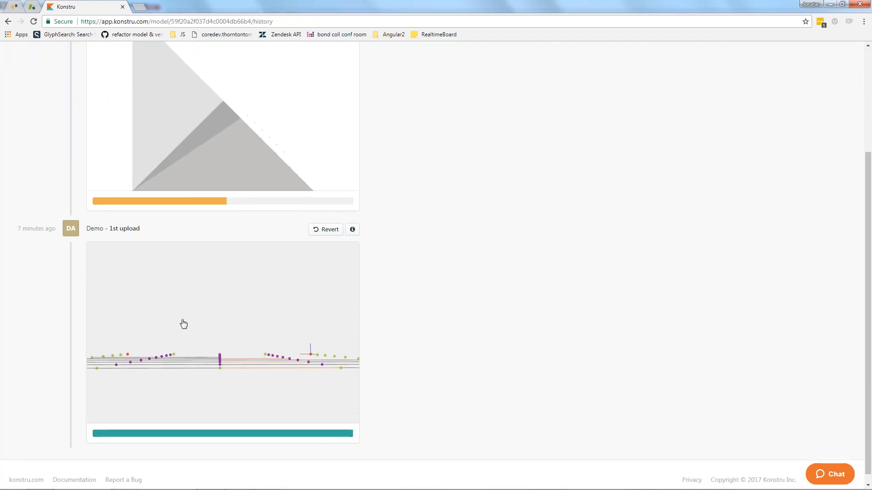
scroll(184, 356, "up", 1)
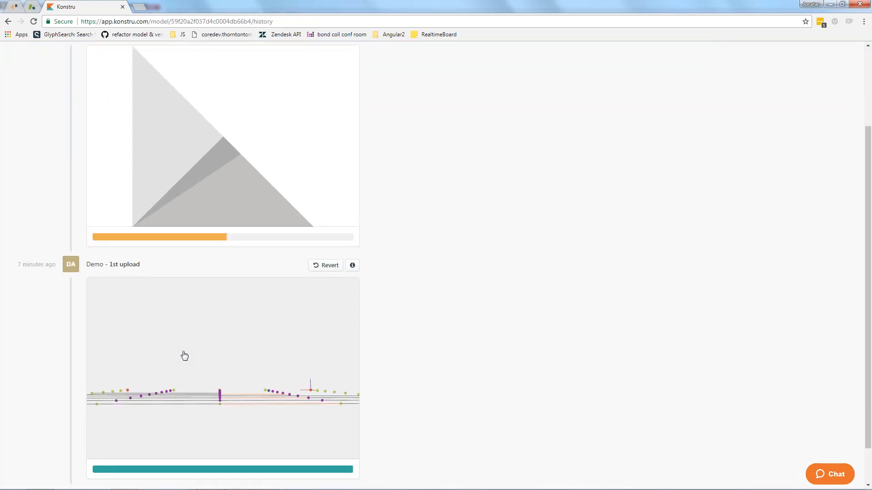
scroll(184, 356, "up", 2)
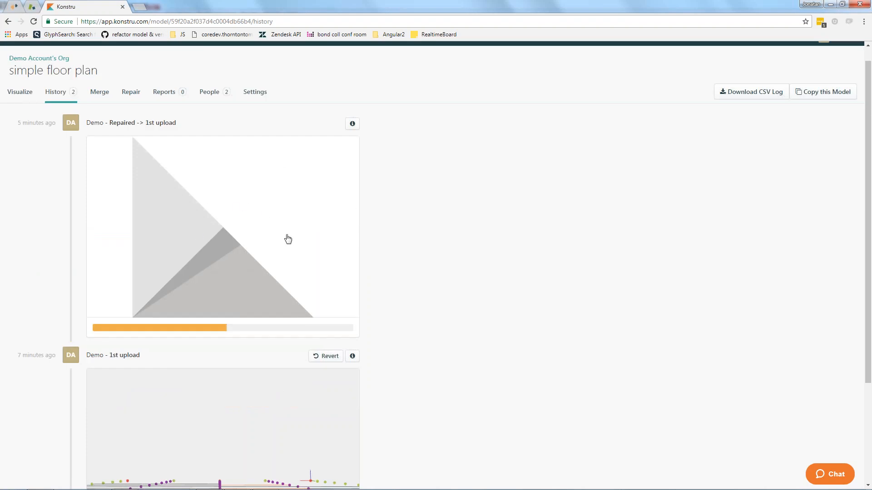
Open the repaired version of the floor plan and copy it as a new model named Analysis Model.
left_click(221, 223)
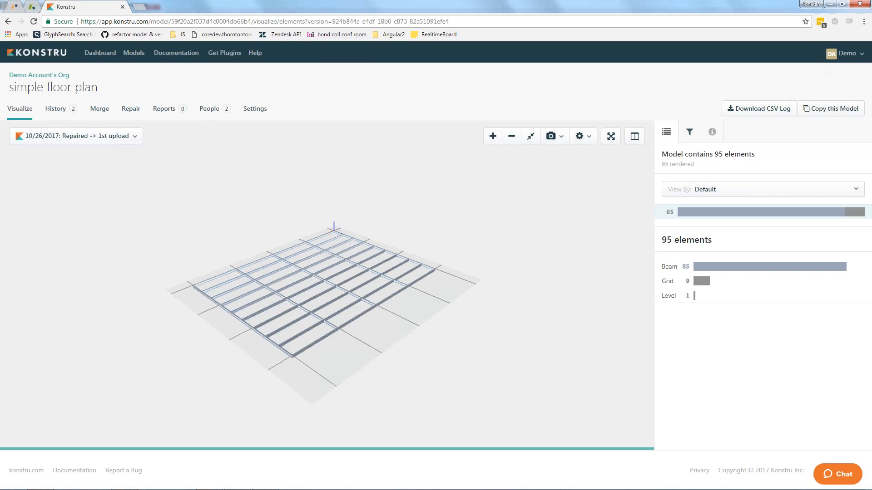
left_click(830, 109)
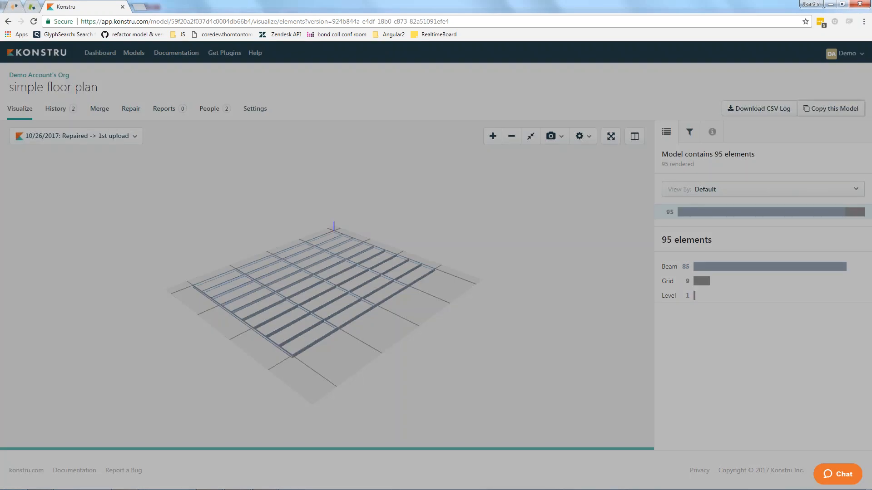
type("A")
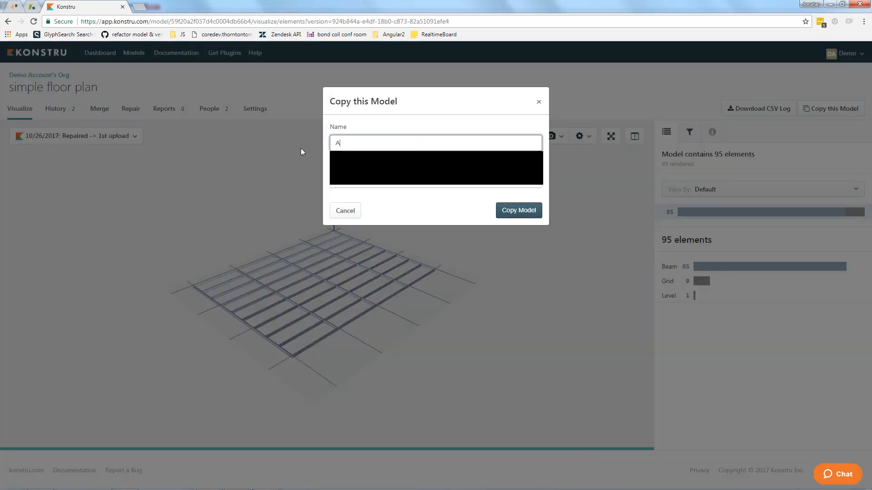
type("naly")
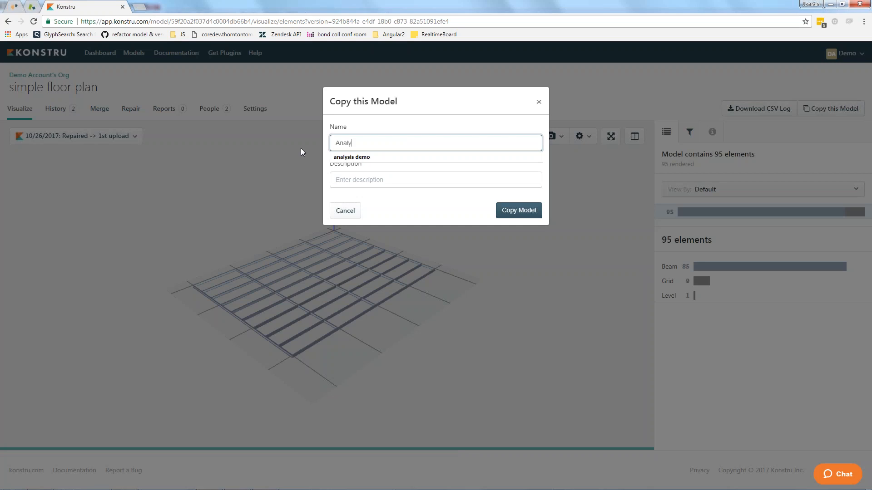
type("sis Model")
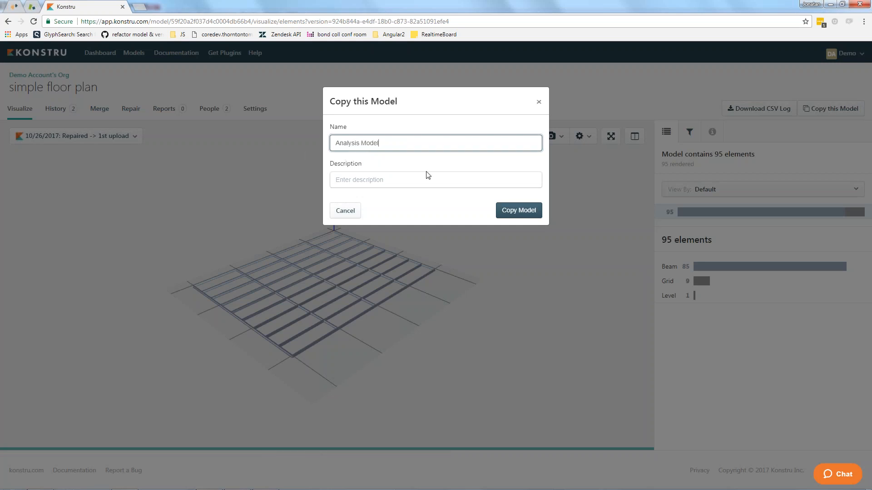
left_click(519, 210)
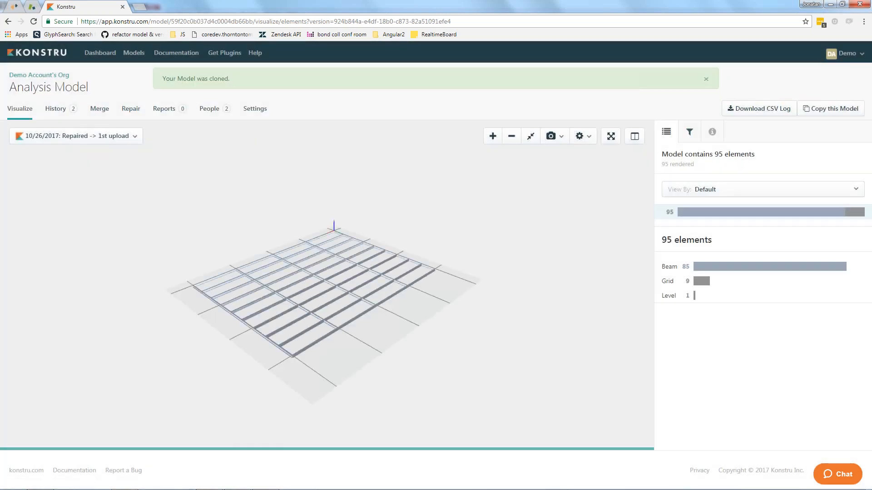
Find the Demo Account's Org organization among the available organizations and open its filter settings.
left_click(128, 54)
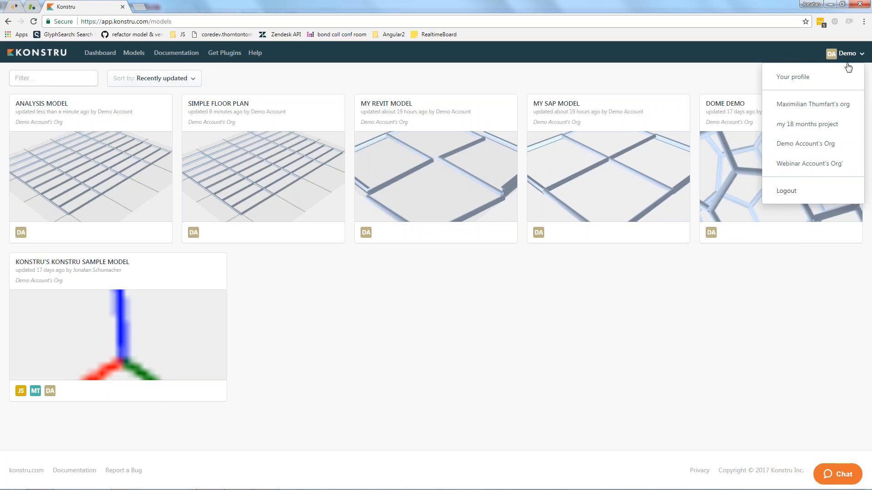
left_click(813, 129)
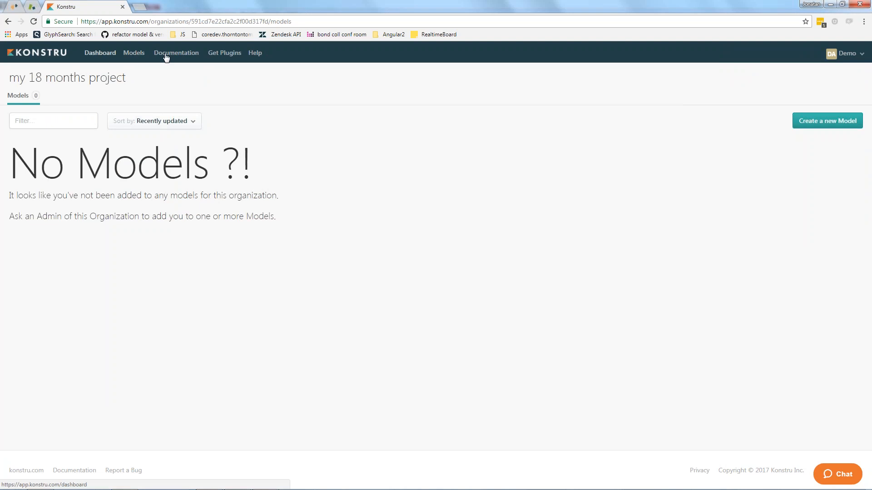
left_click(845, 53)
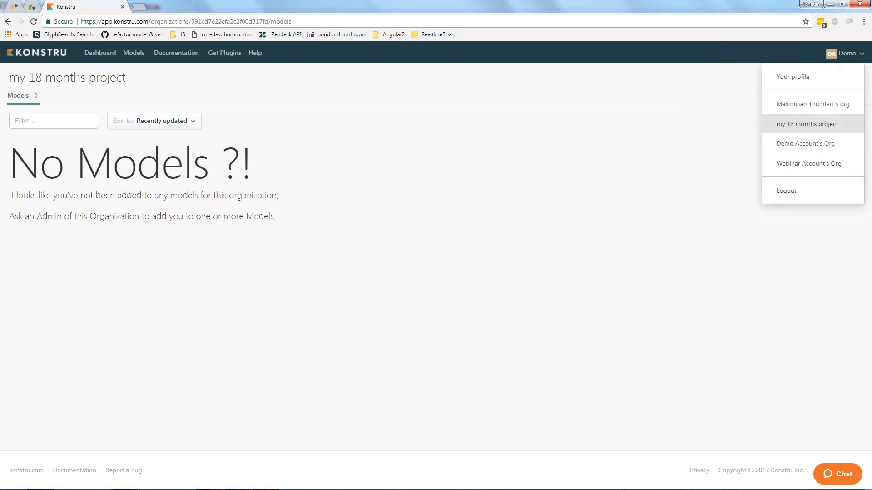
left_click(819, 146)
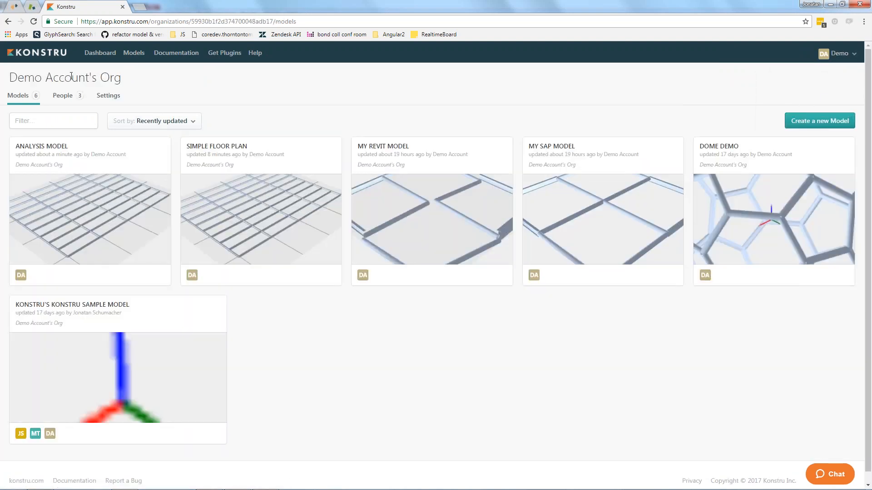
left_click(107, 95)
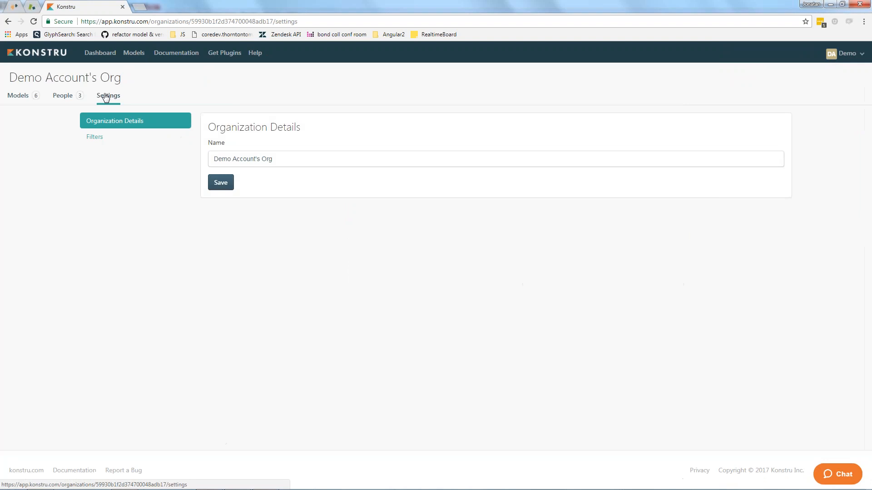
left_click(90, 137)
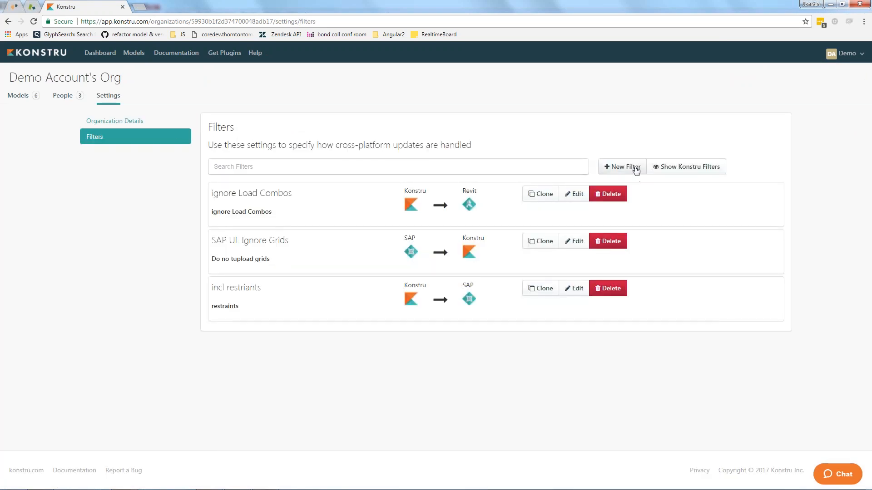
Show the Konstru filters and examine the beam settings of the Recommended Download to Revit filter, closing it when done.
left_click(660, 167)
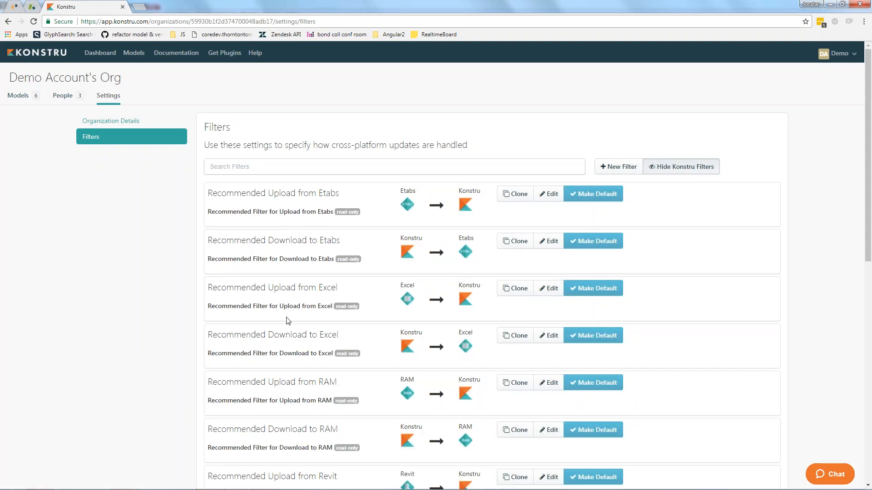
scroll(287, 320, "down", 1)
scroll(288, 321, "down", 4)
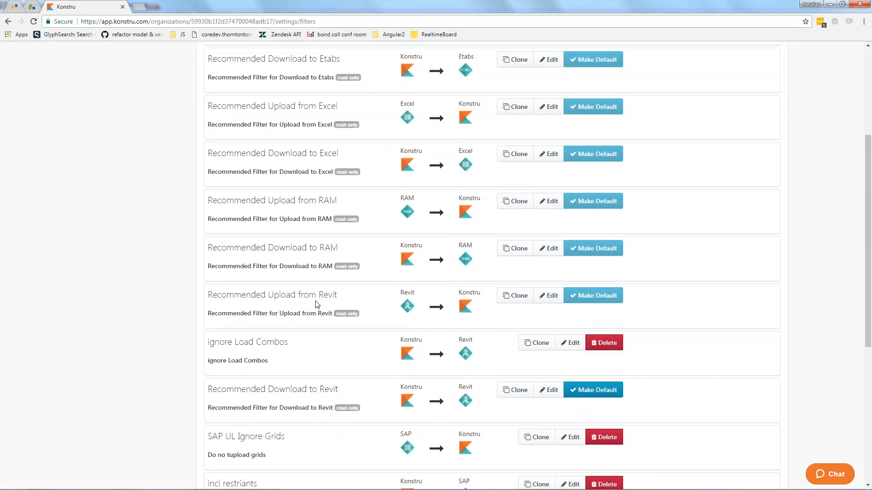
scroll(288, 320, "down", 1)
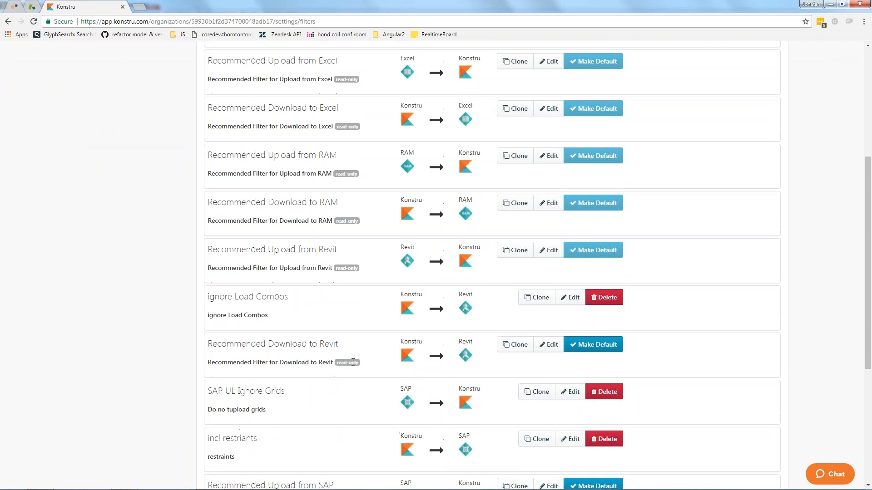
left_click(548, 345)
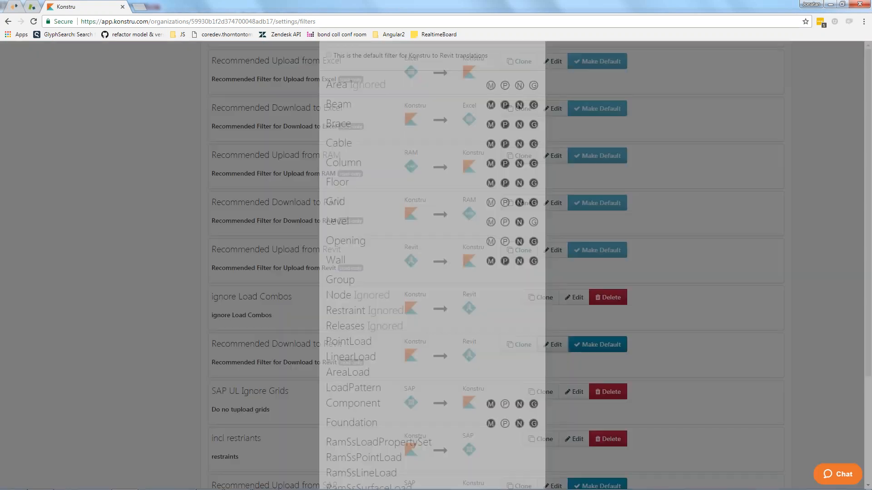
left_click(340, 190)
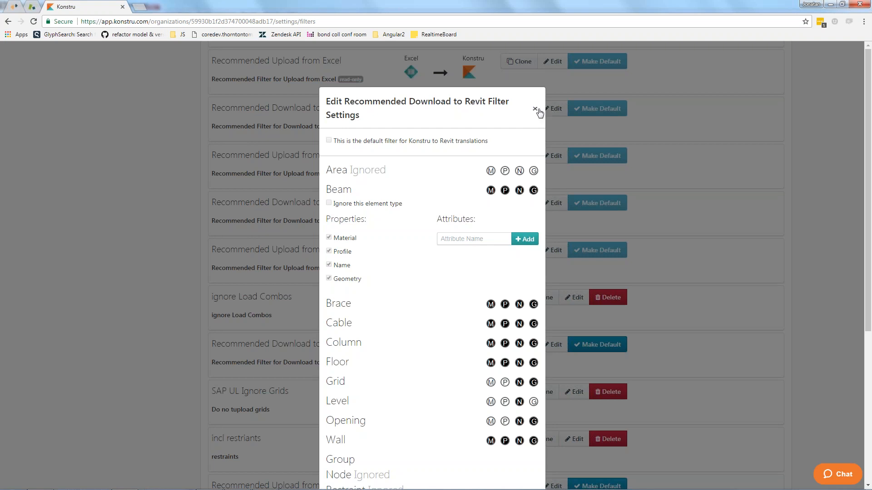
left_click(536, 109)
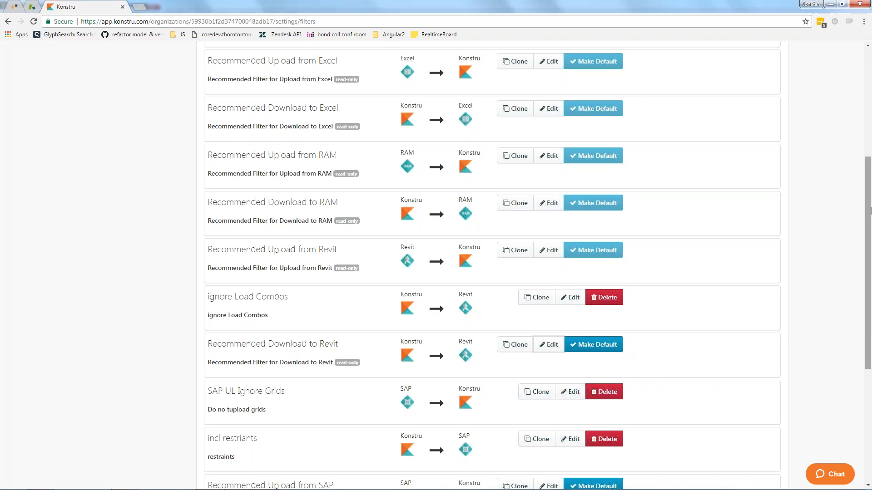
left_click_drag(868, 209, 869, 57)
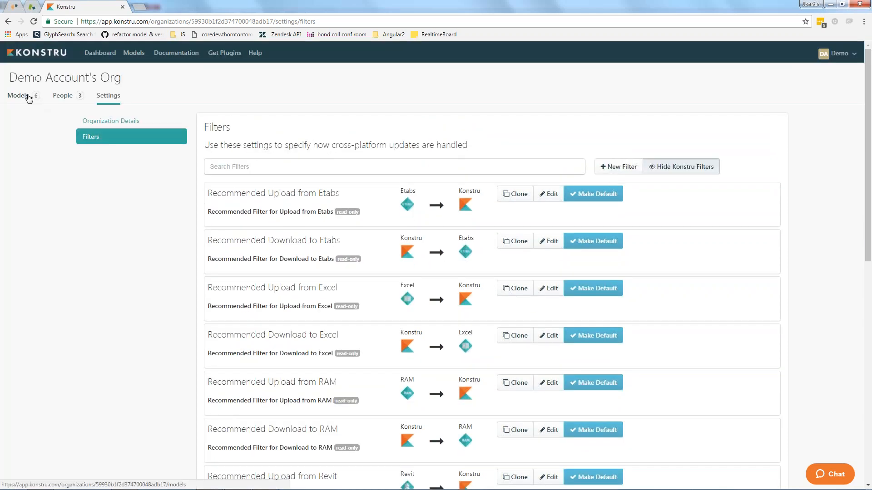
Open the simple floor plan from the organization's models, show its connectivity repair options and check the summary of lines and nodes affected.
left_click(25, 95)
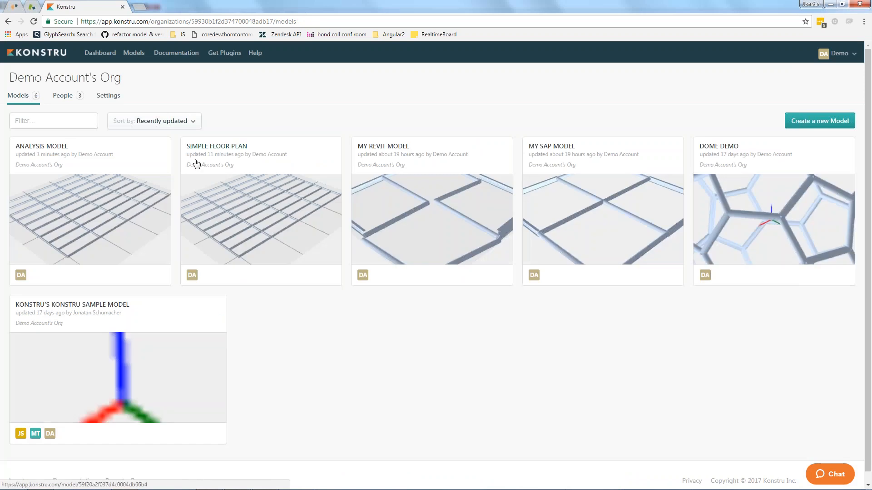
left_click(197, 157)
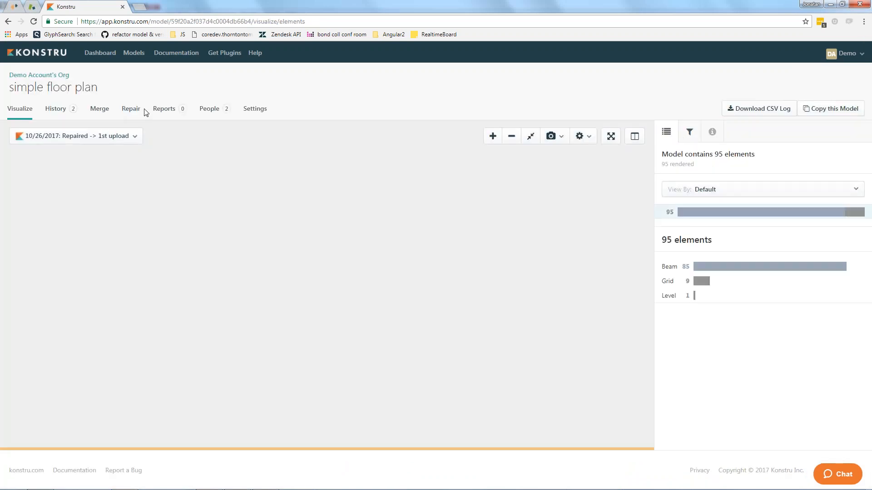
left_click(130, 109)
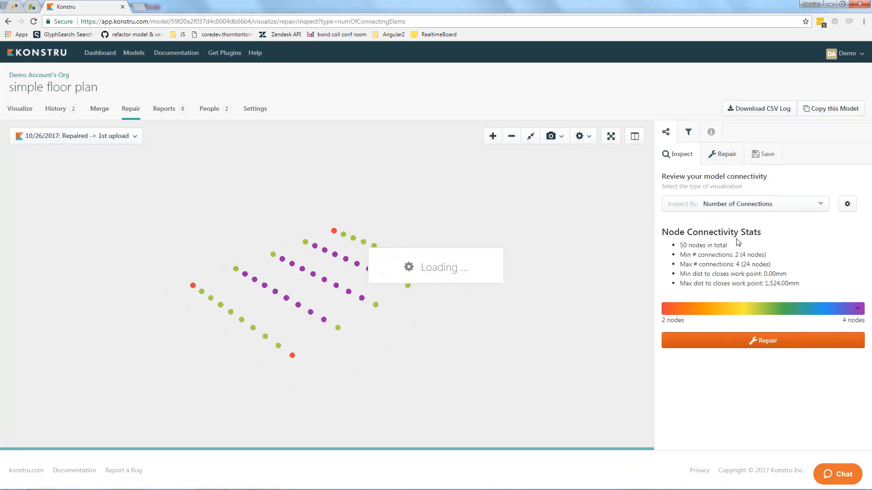
left_click(733, 341)
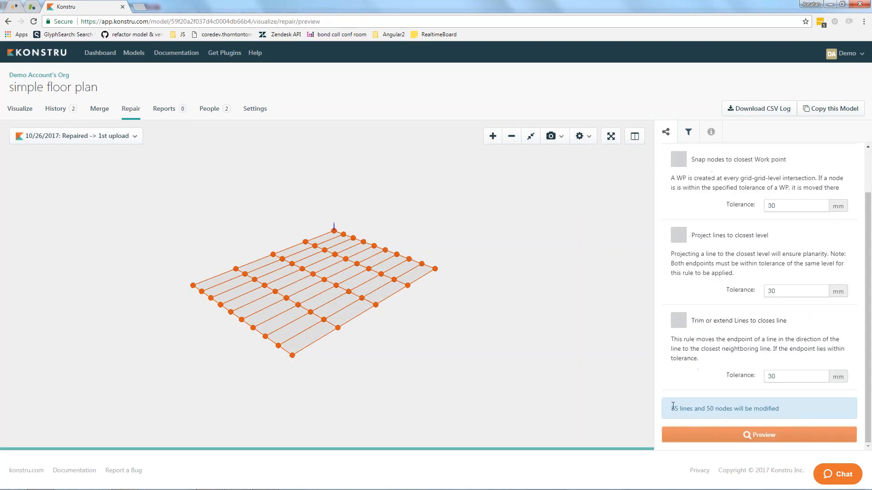
mouse_move(671, 409)
left_mouse_down()
mouse_move(773, 408)
mouse_move(681, 414)
left_mouse_up()
left_click(773, 408)
left_click(680, 416)
Enable the rule that snaps nodes to the closest work point and set its tolerance to 300 mm.
scroll(679, 300, "up", 1)
scroll(679, 309, "down", 1)
left_click(680, 162)
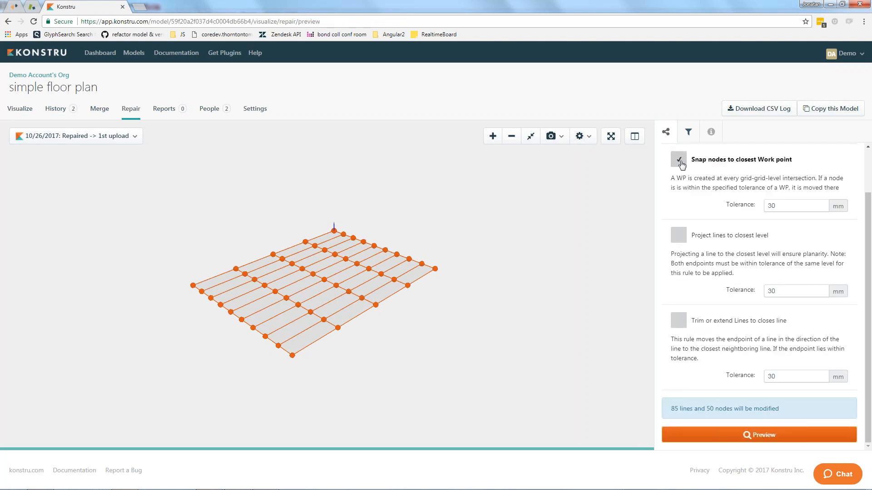
left_click(794, 207)
type("0")
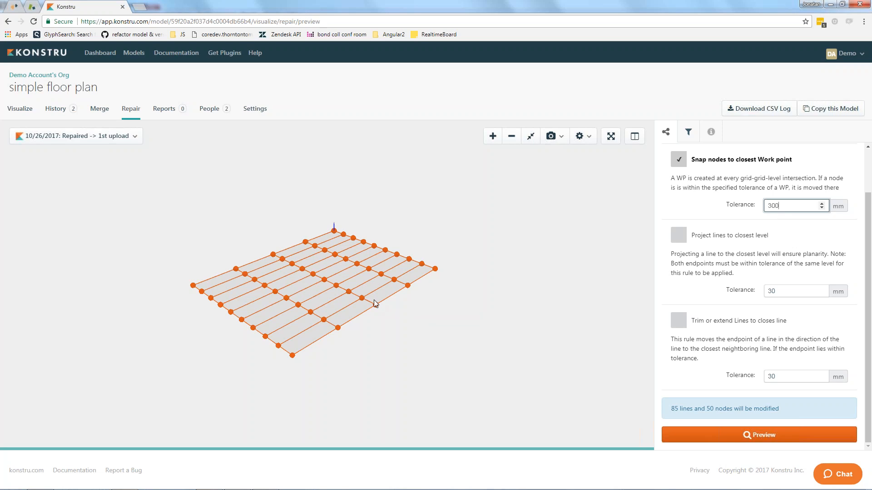
Open the Konstru tutorials documentation and search the help center for "connectivity".
mouse_move(536, 489)
left_click(164, 54)
left_click(145, 114)
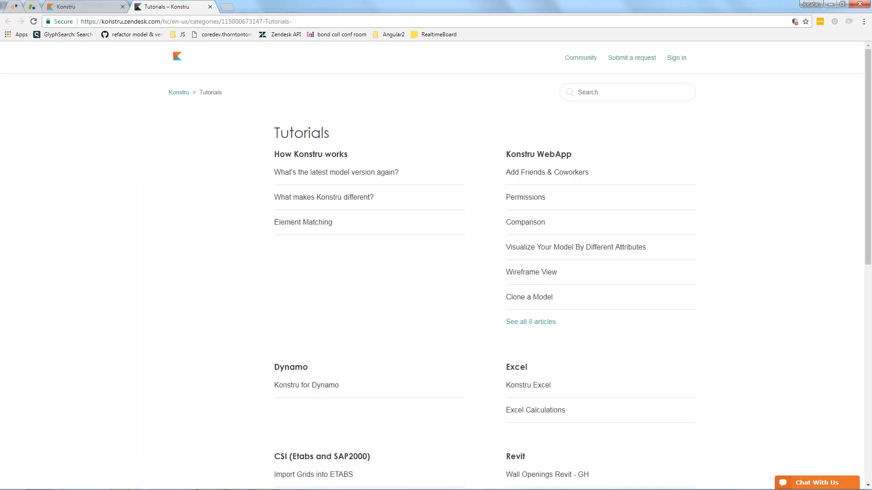
left_click(579, 93)
type("connectivity")
key("Return")
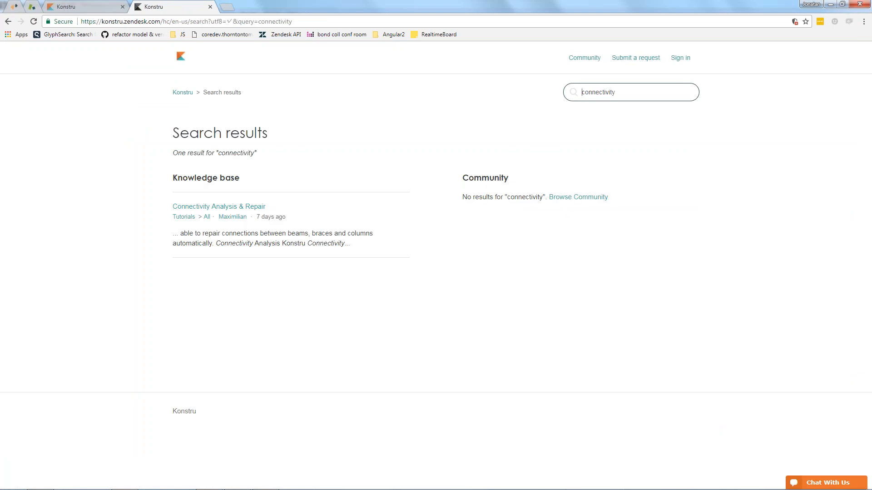
Open the Connectivity Analysis & Repair article and read its sections on connectivity analysis and the repair modes.
left_click_drag(745, 144, 847, 200)
left_click(219, 207)
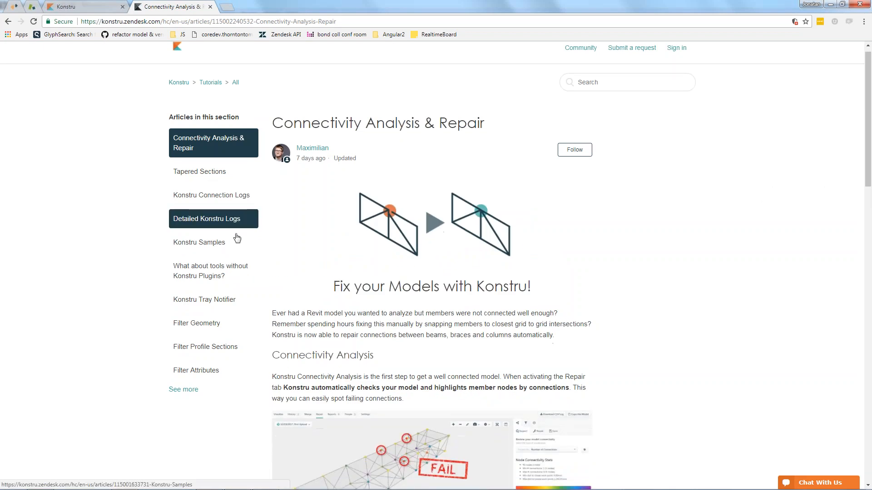
scroll(237, 239, "down", 10)
scroll(238, 240, "down", 6)
scroll(238, 240, "up", 10)
scroll(242, 244, "up", 3)
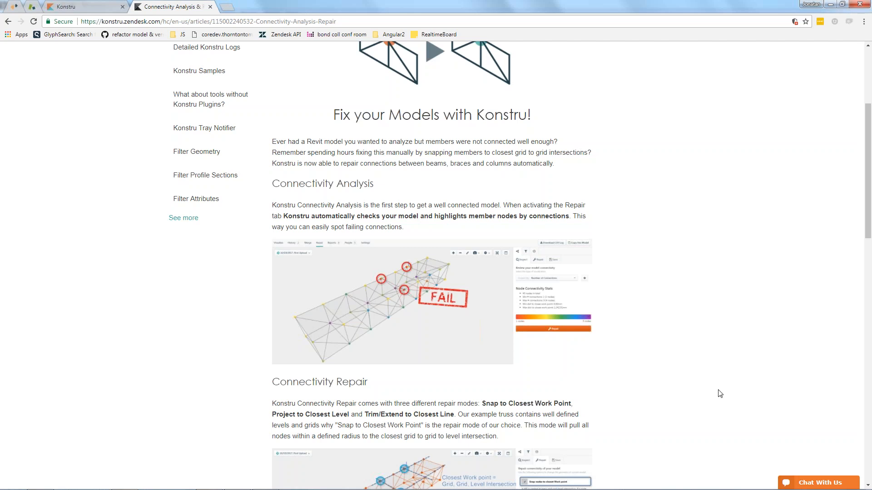
mouse_move(732, 489)
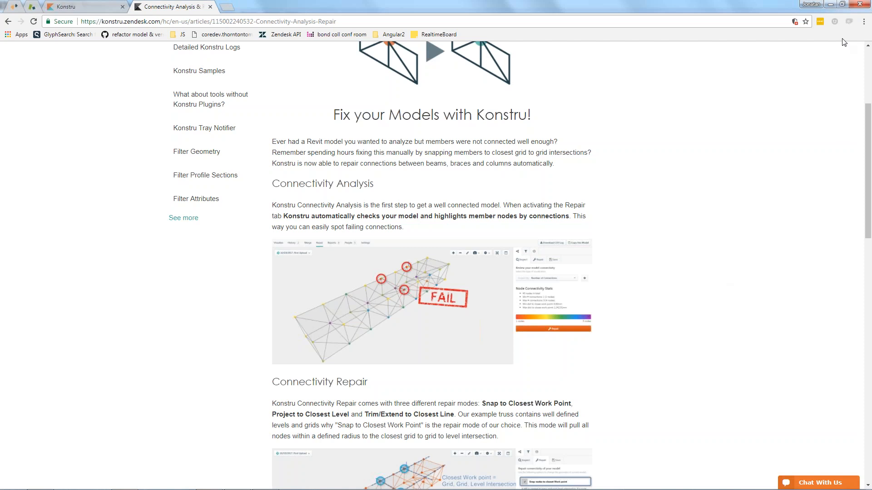